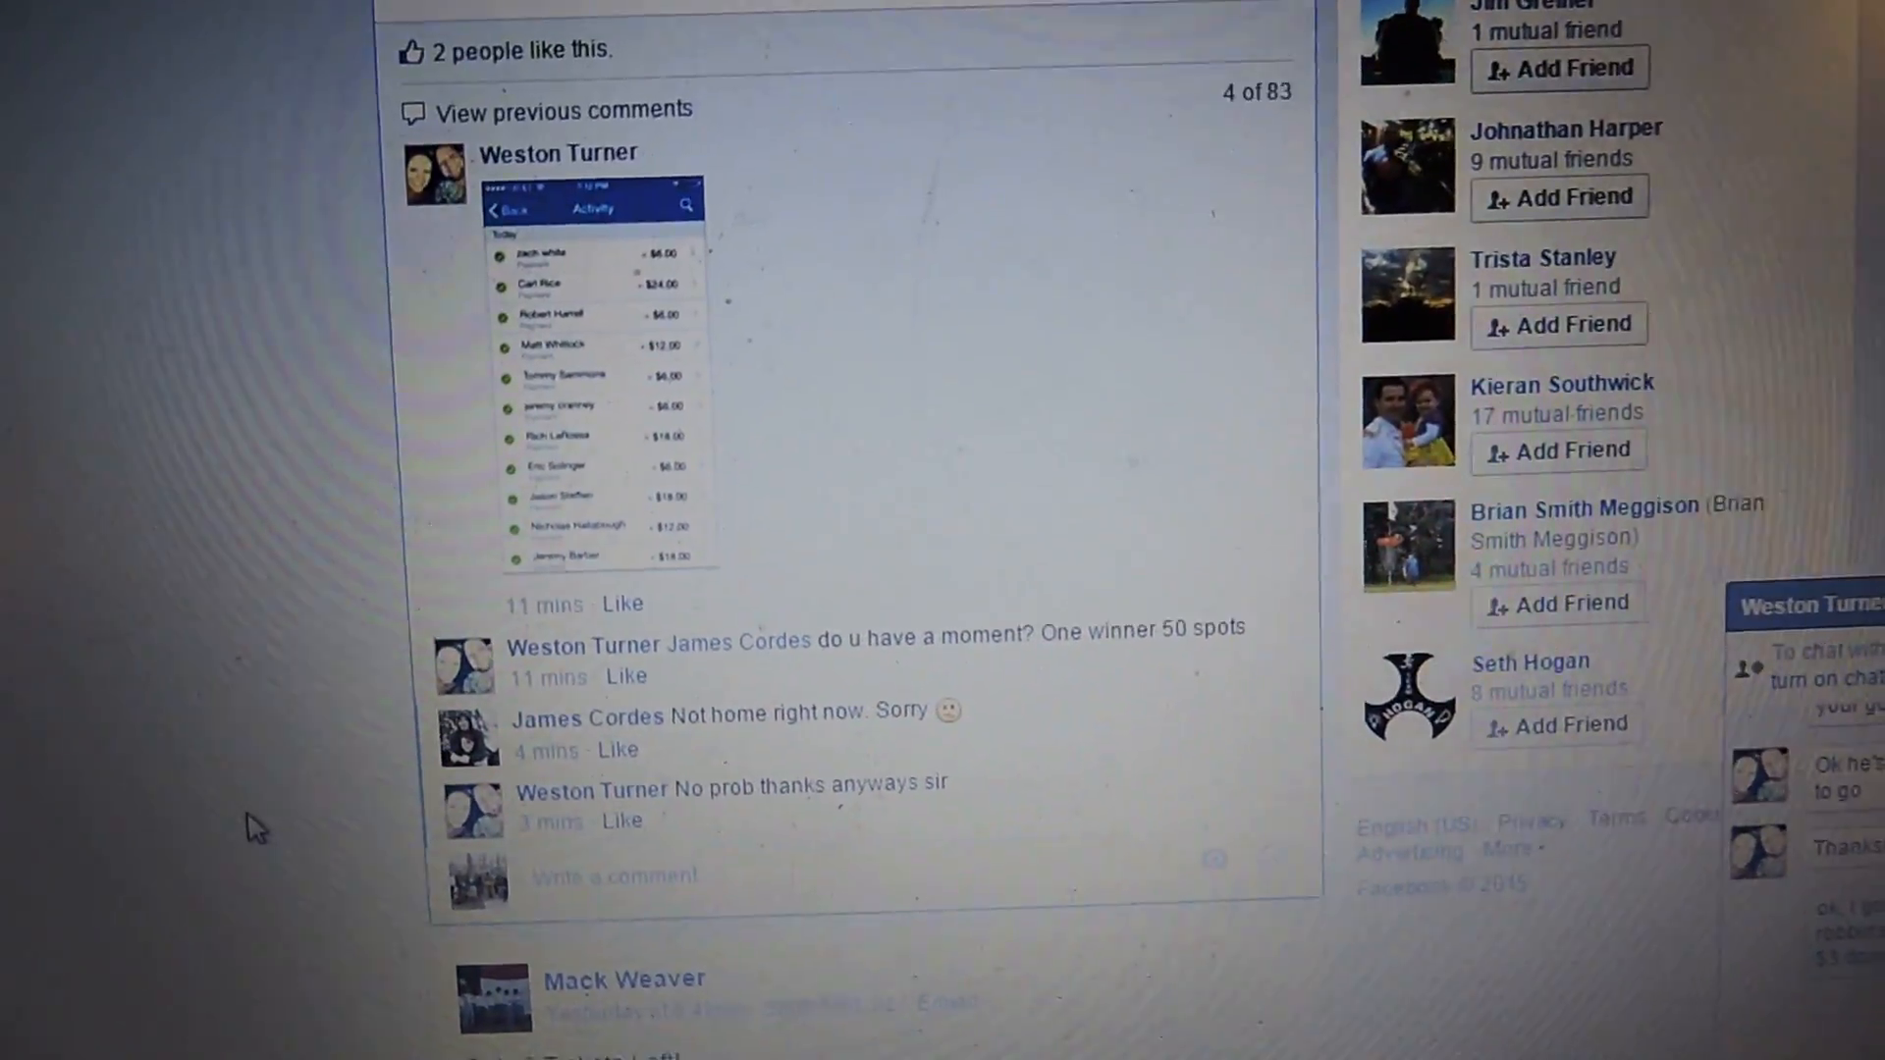
Step: Like both payment-screenshot comments in the raffle thread, then bring up the RANDOM.ORG page
click(699, 878)
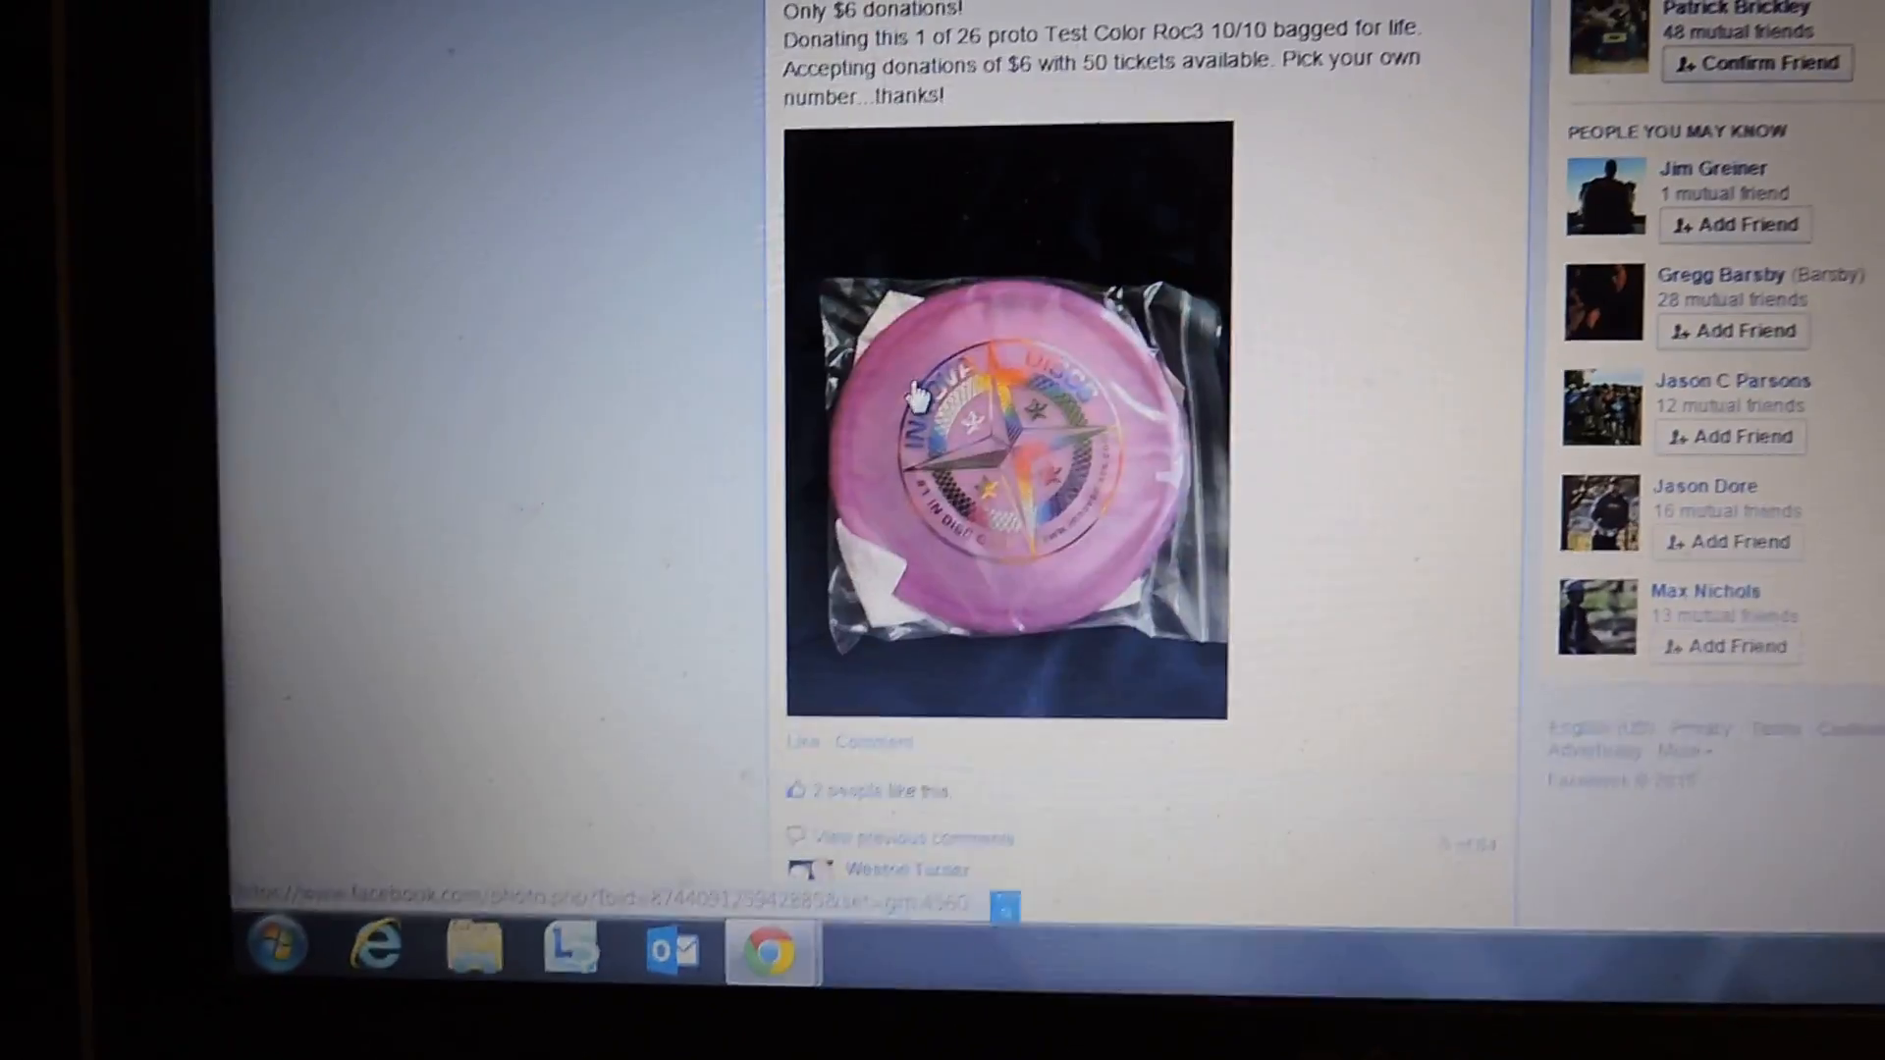
scroll(1234, 296, down, 3)
scroll(864, 442, down, 2)
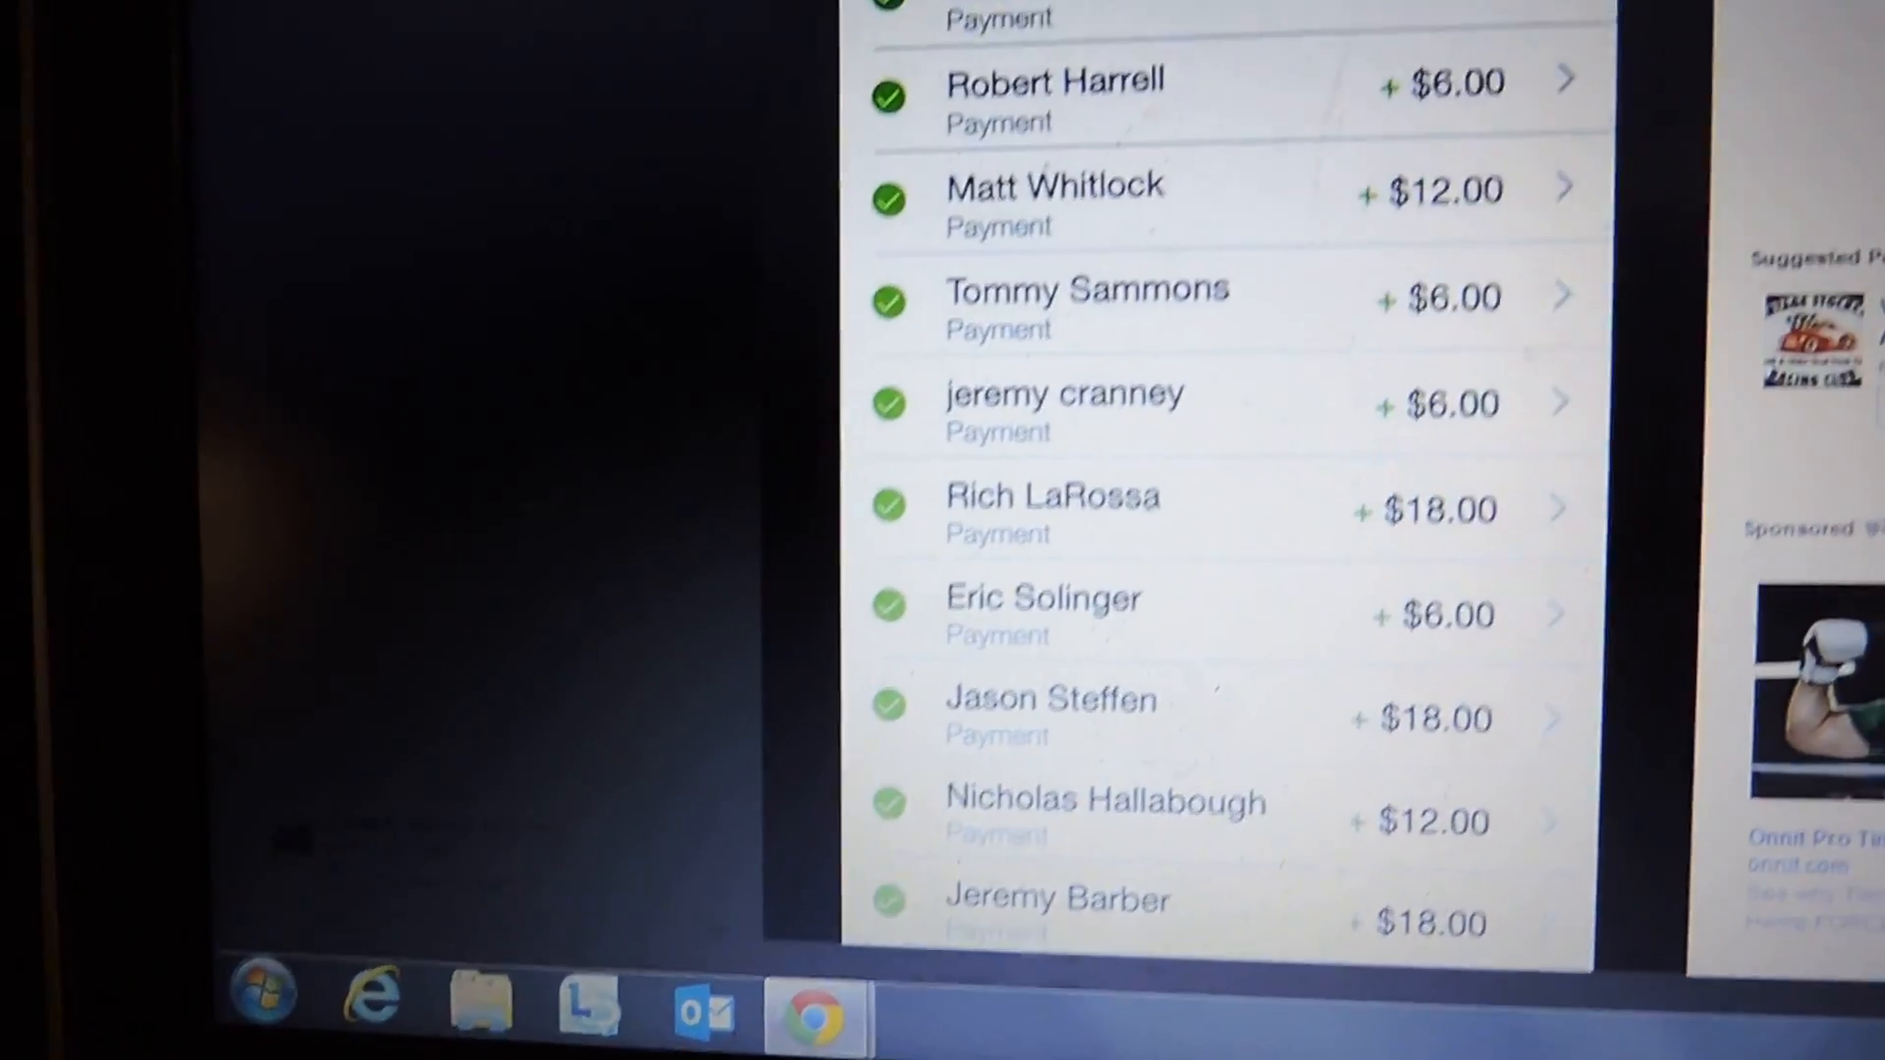
key(Escape)
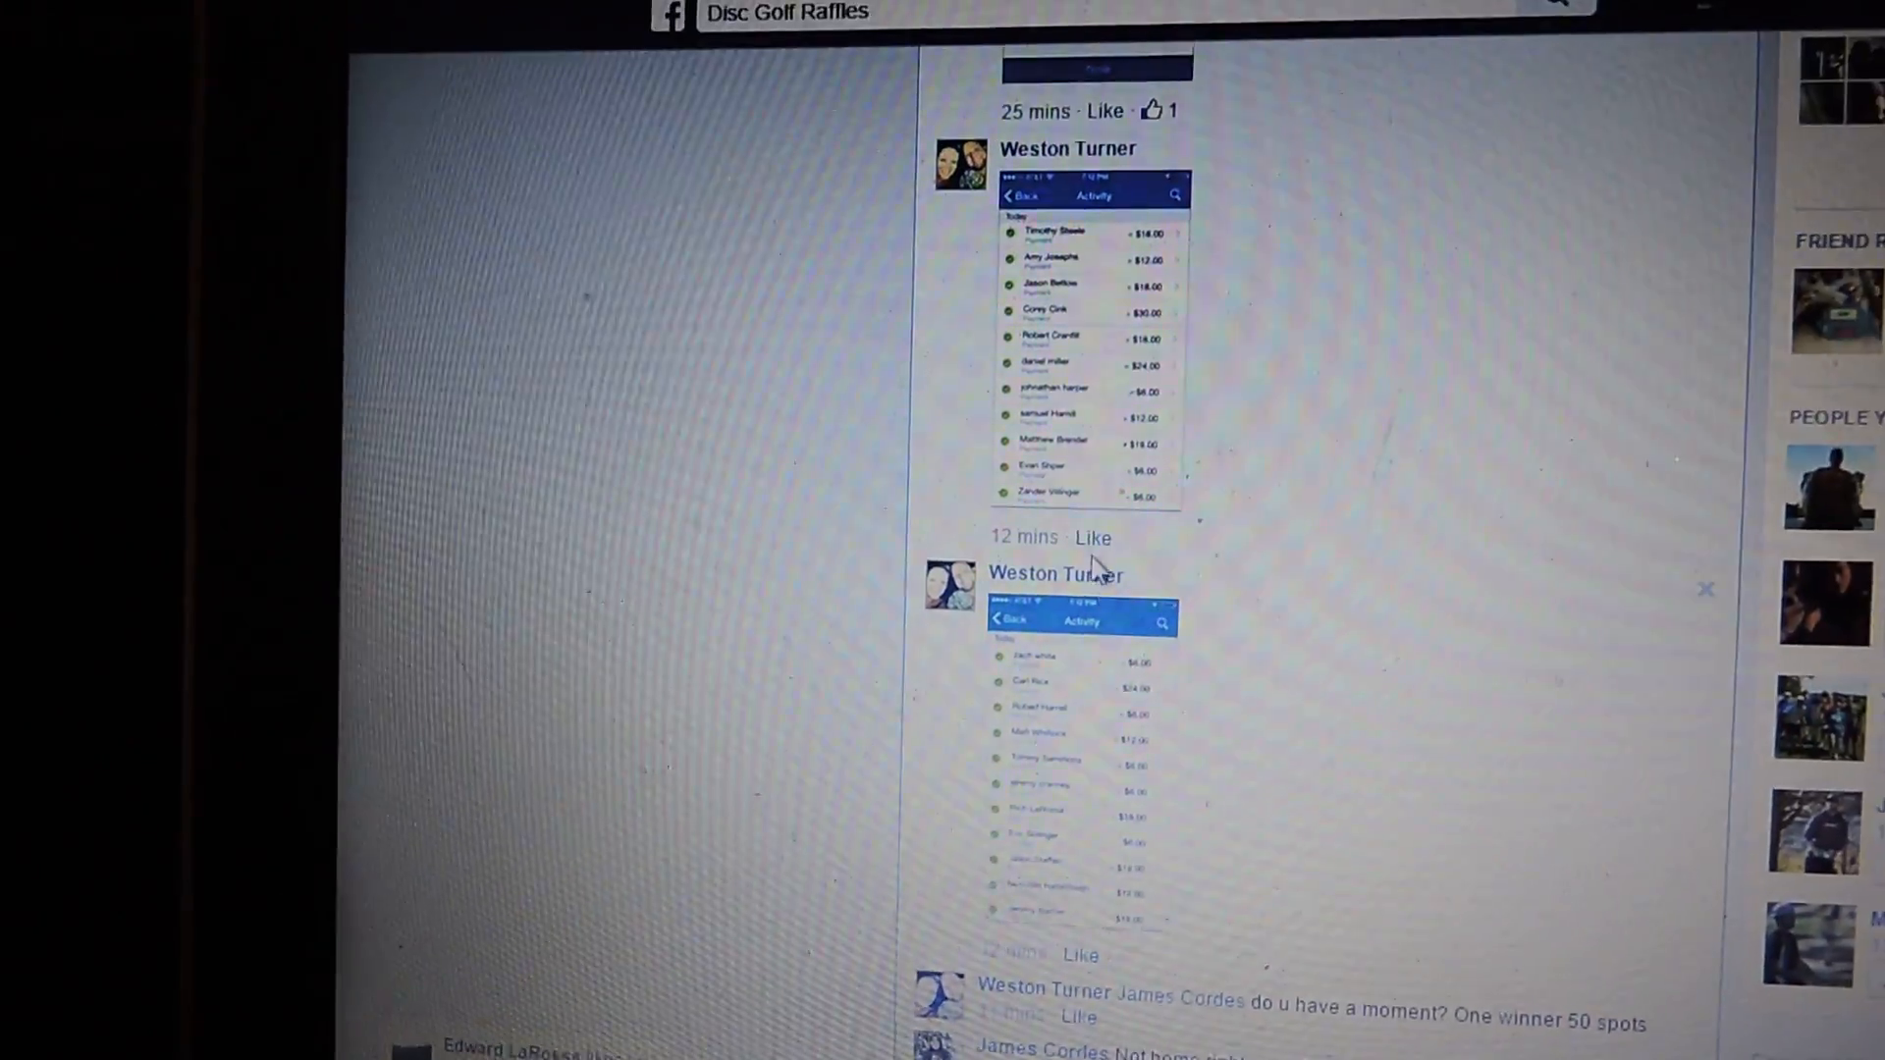
click(1093, 539)
click(1081, 955)
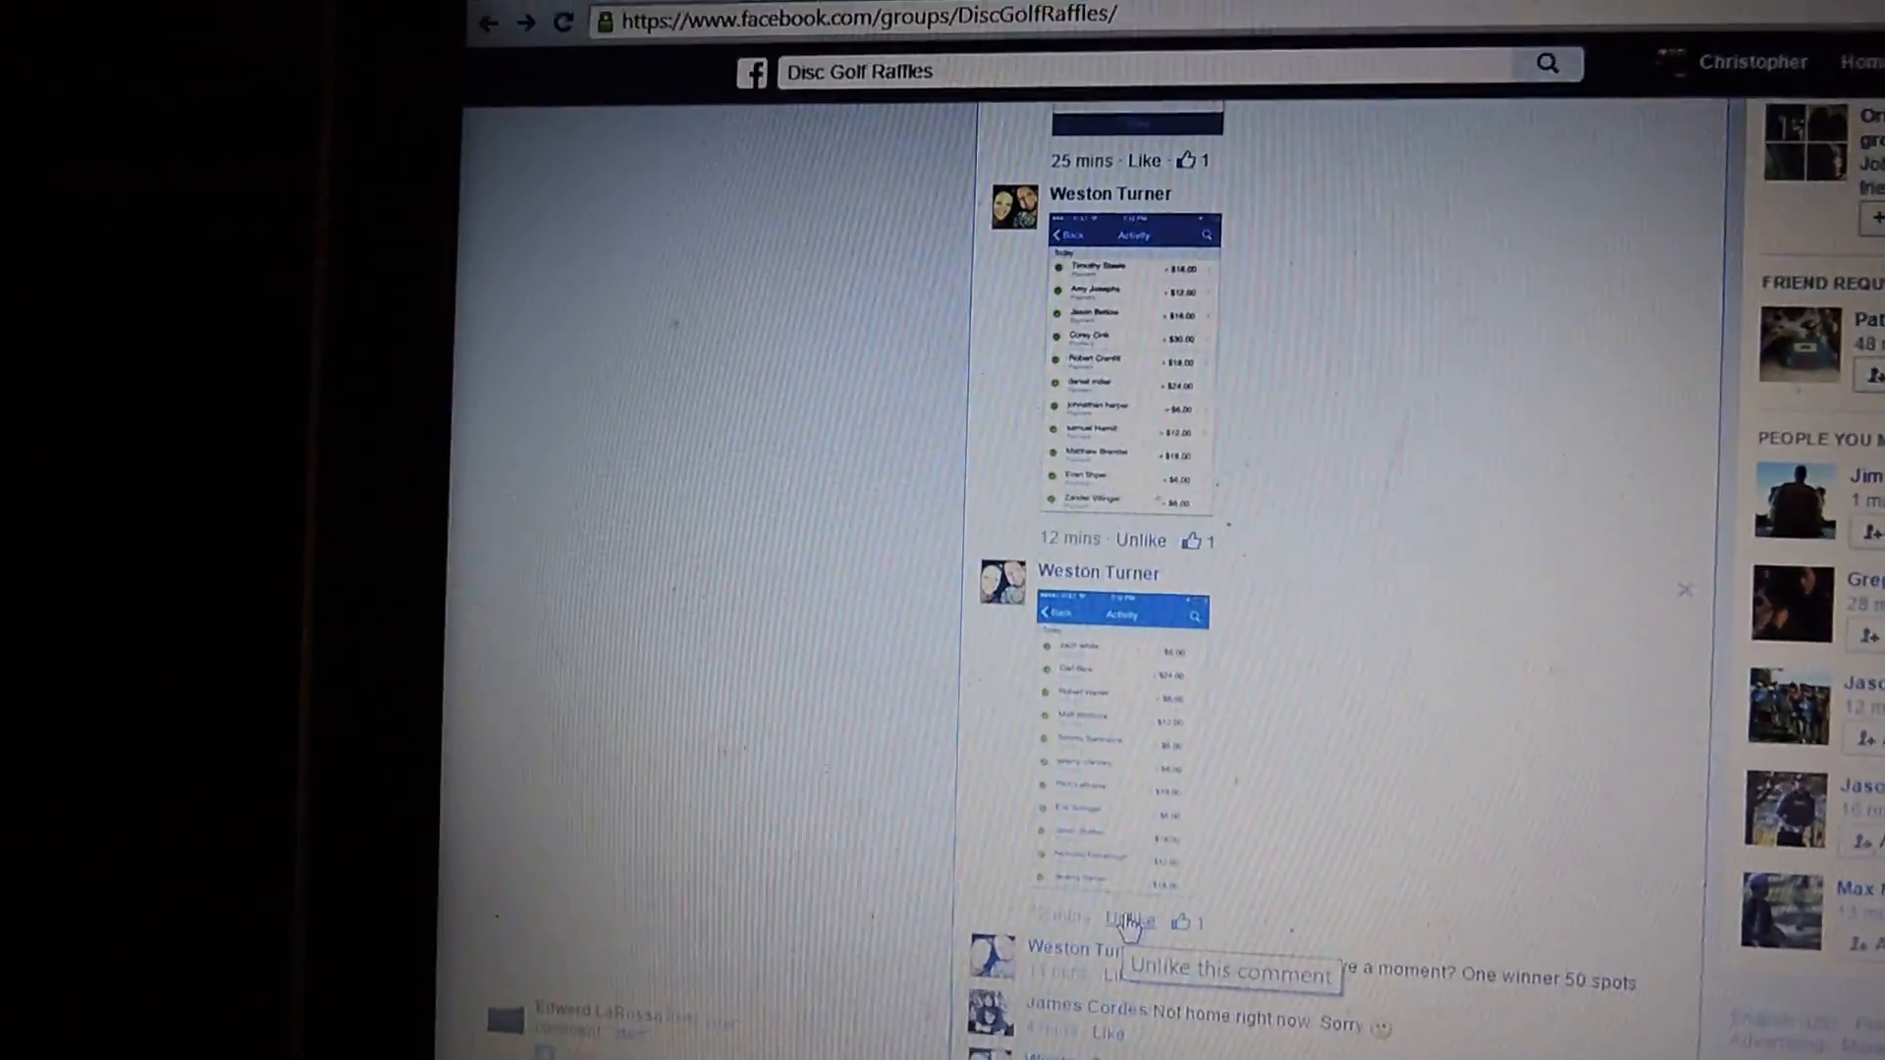
key(ctrl+Tab)
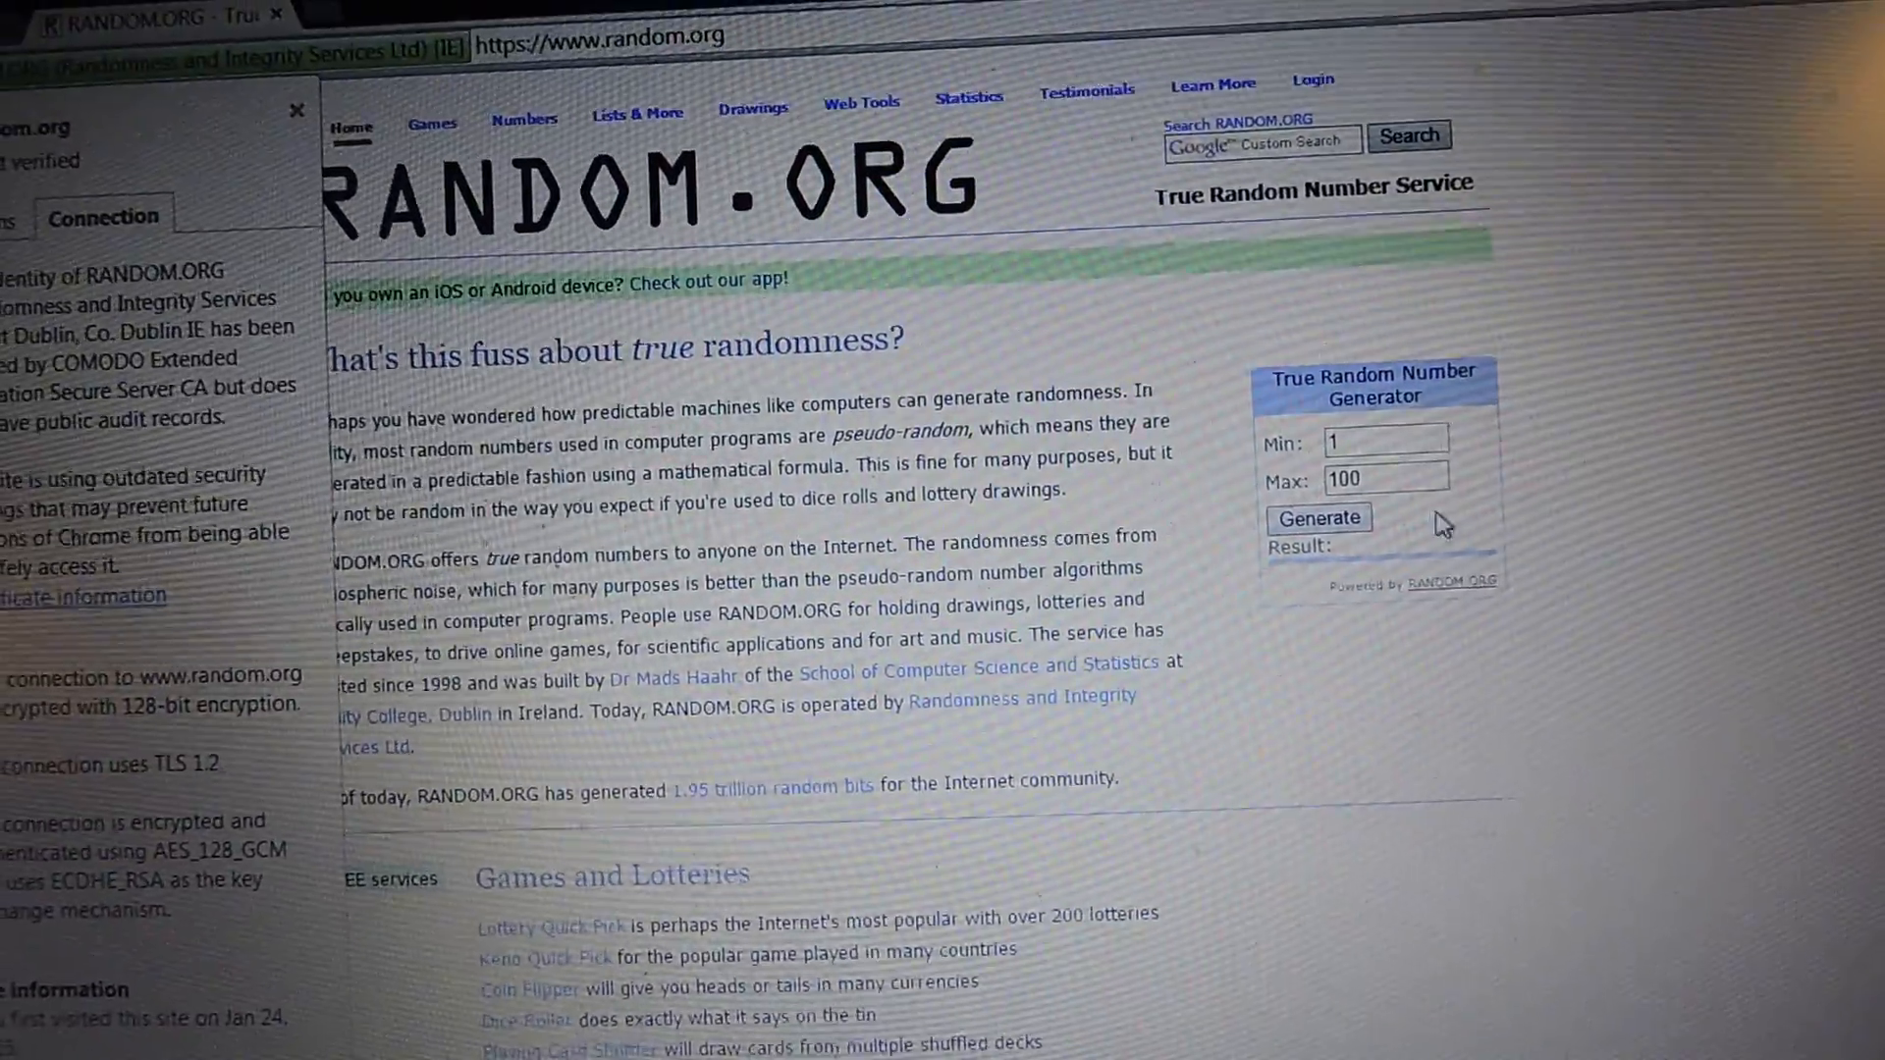
Step: Set the generator range to 1–50 and generate, drawing the number 14
click(1352, 462)
text(50)
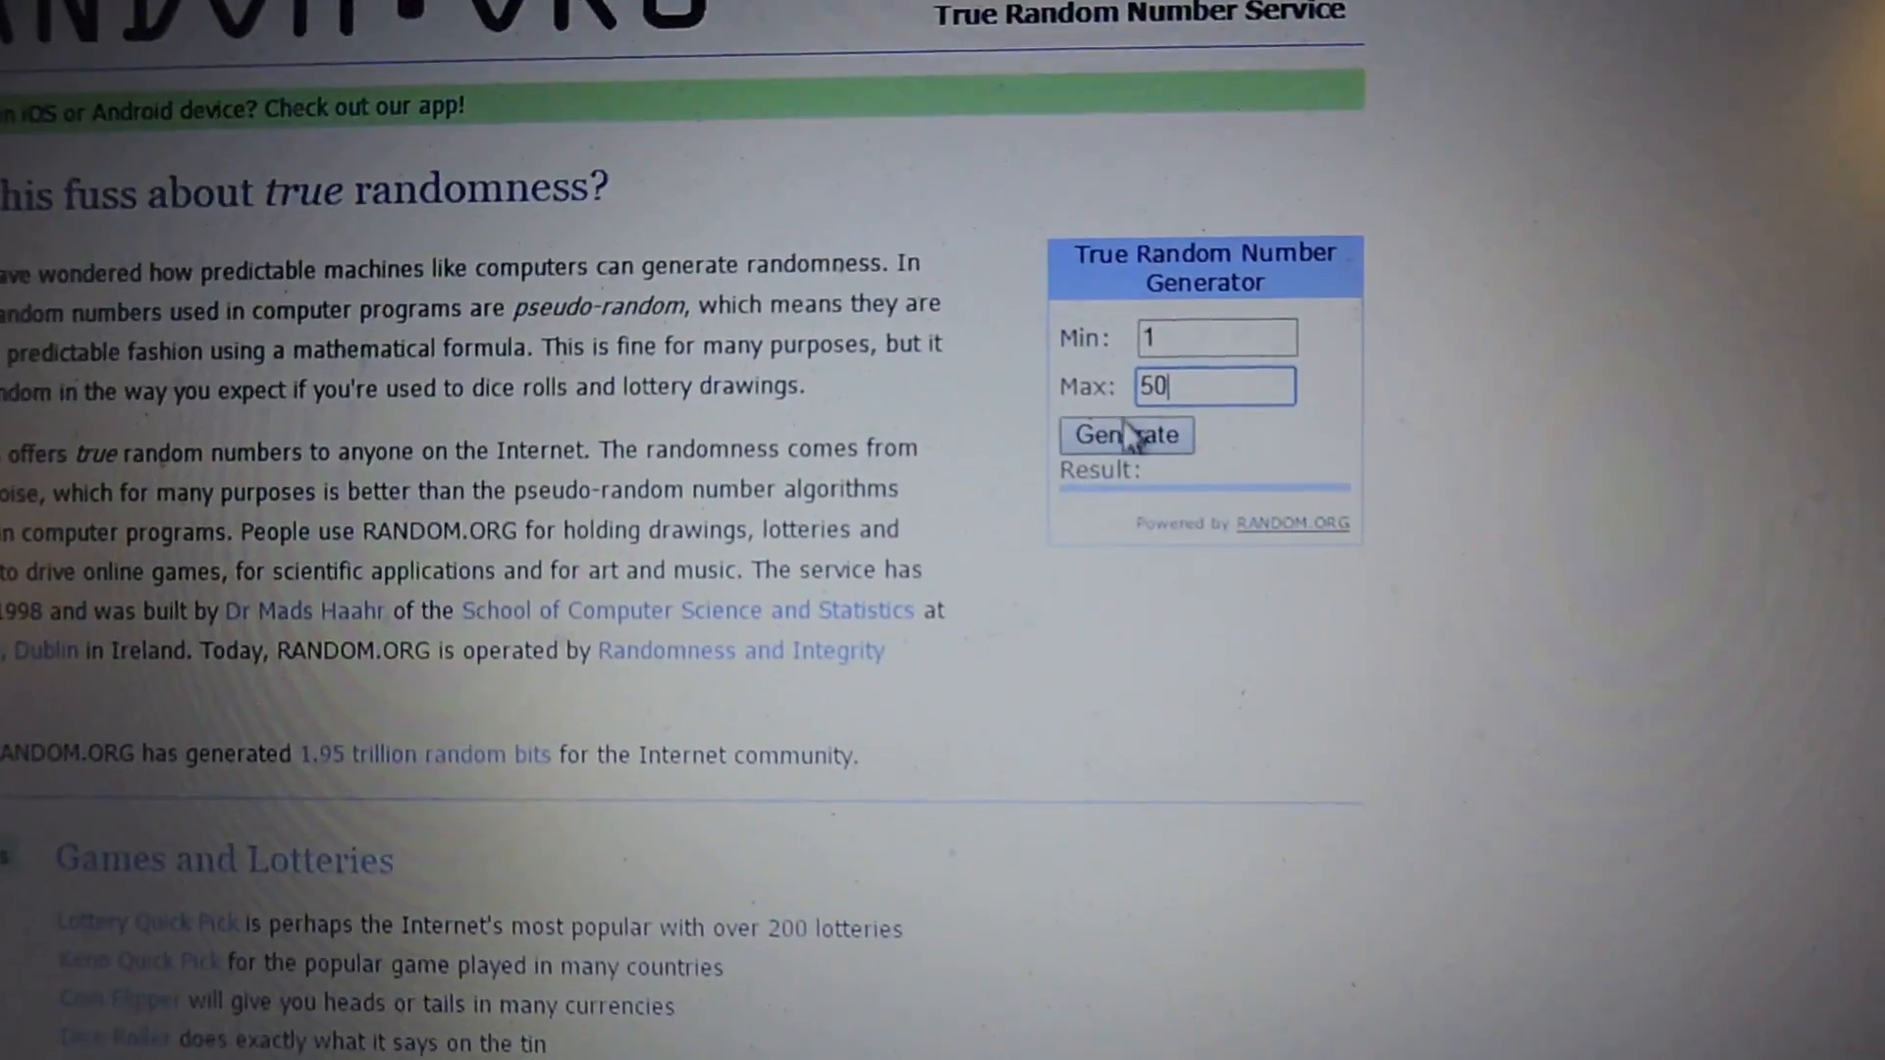
click(1135, 429)
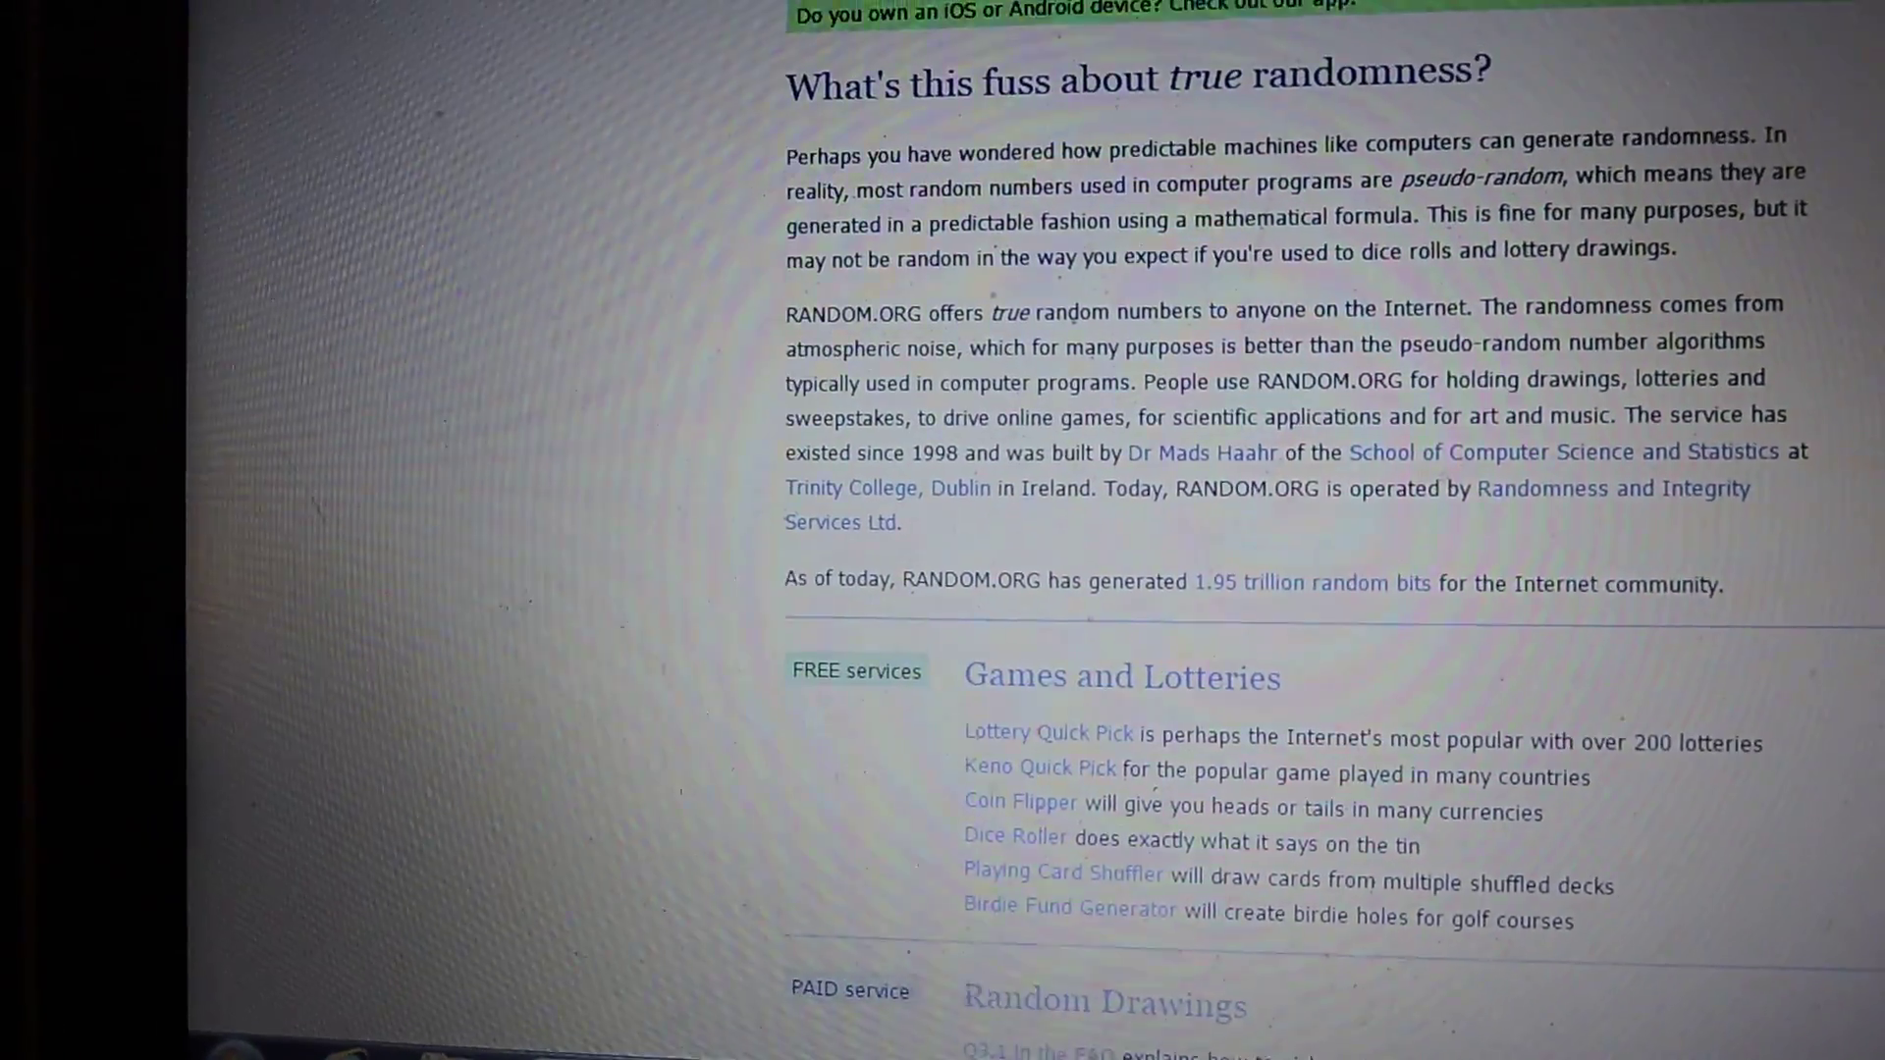
Step: Back in the Facebook thread, post the comment 'winner picked'
key(alt+Tab)
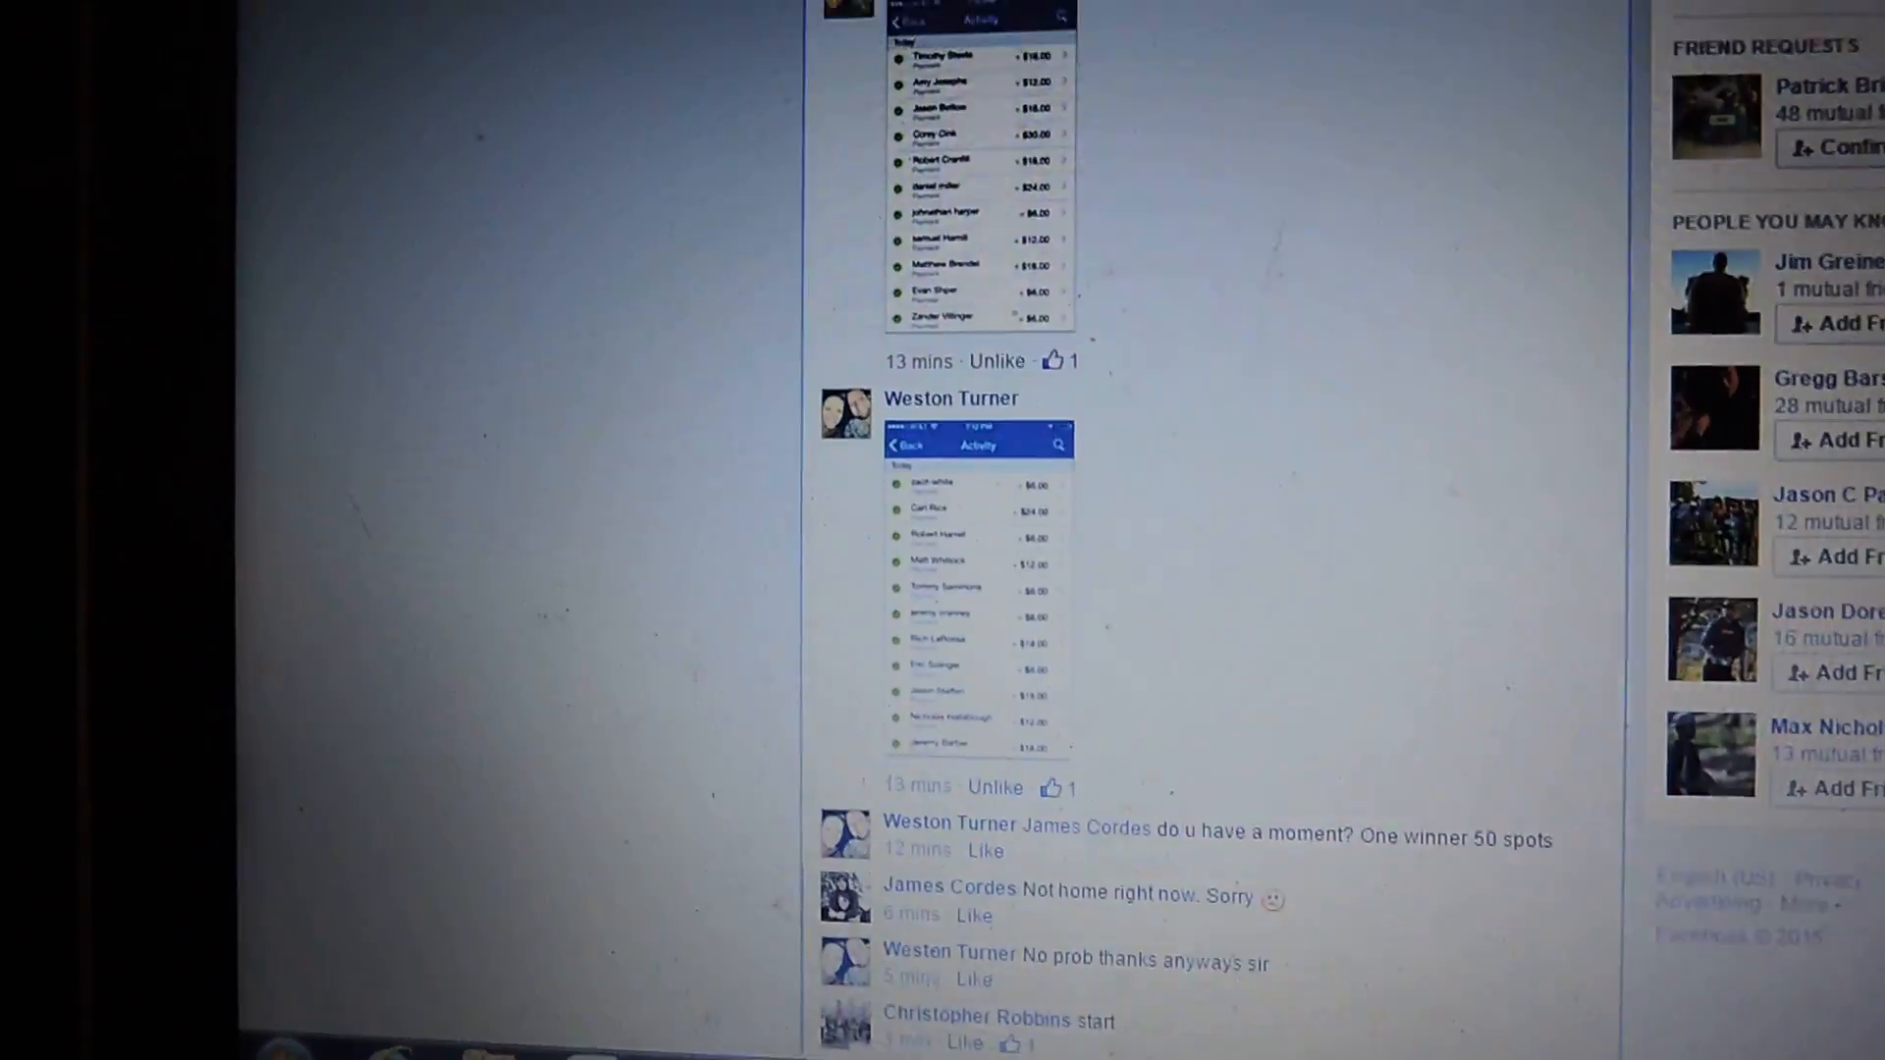
scroll(985, 418, down, 3)
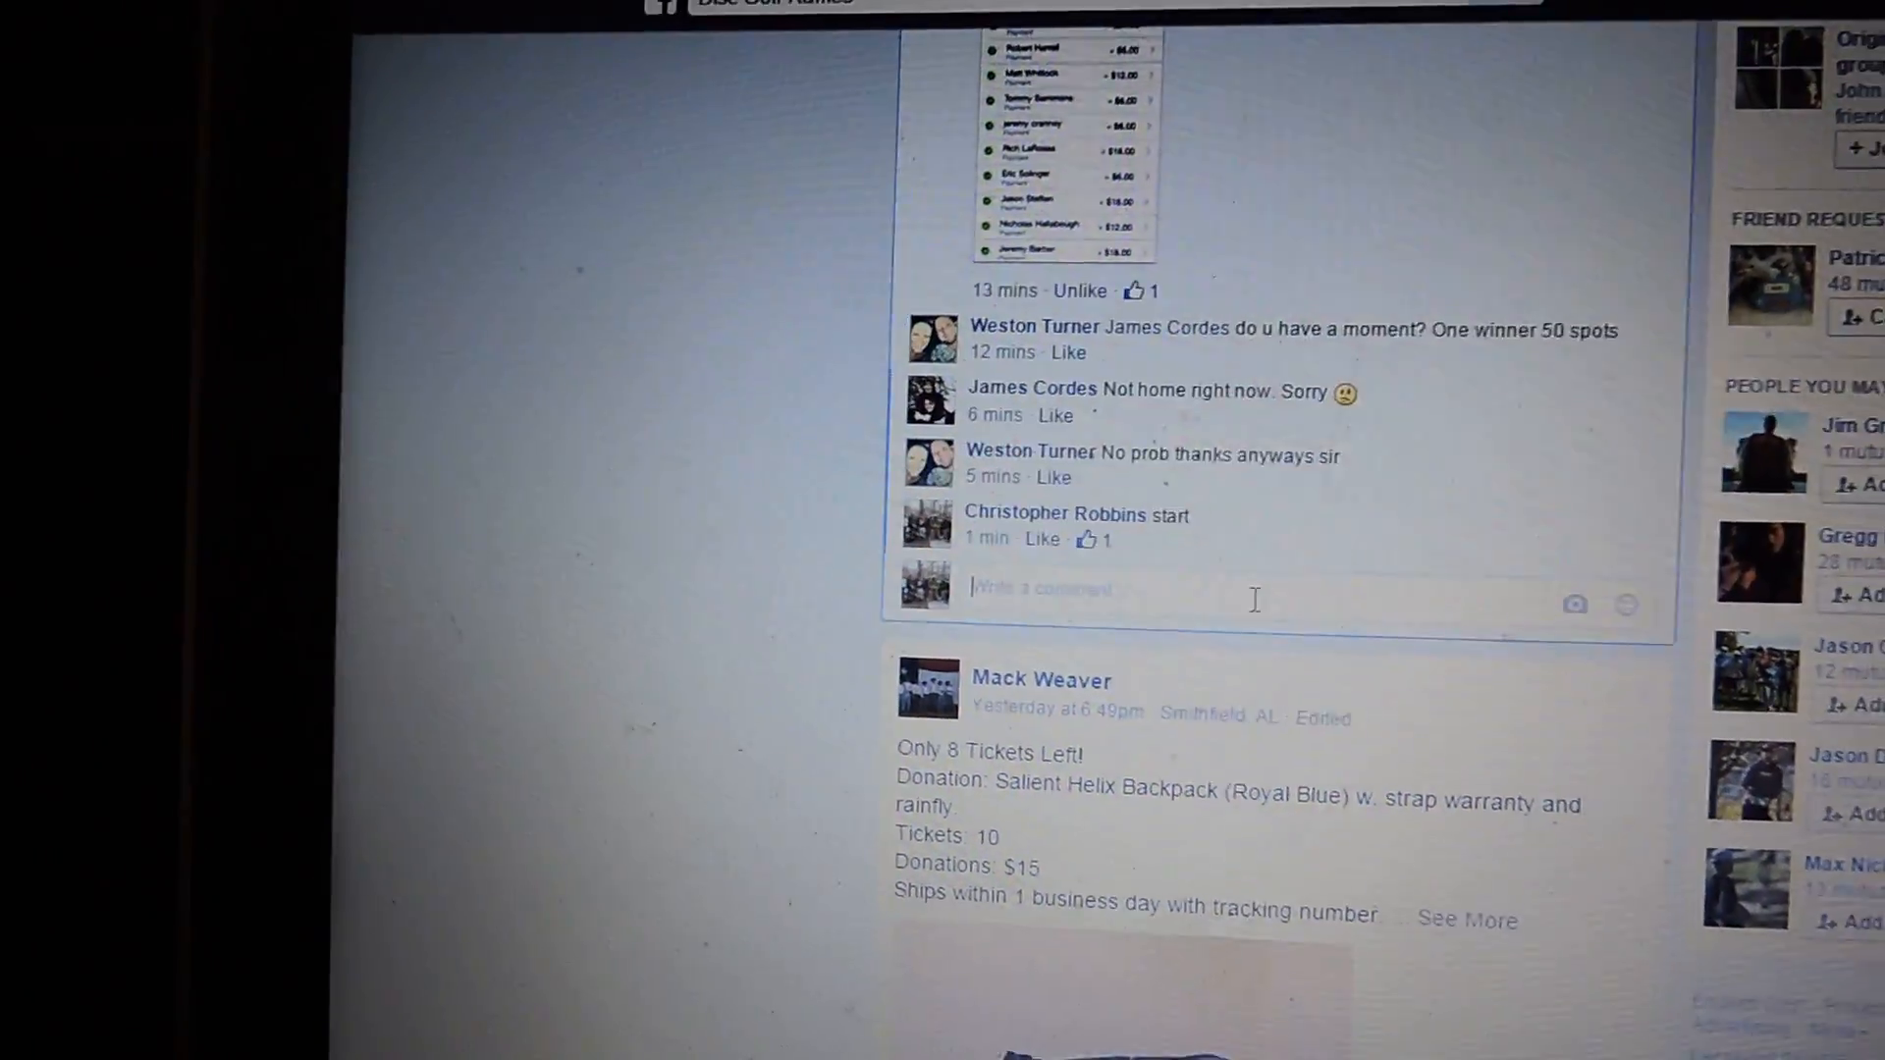
text(winn)
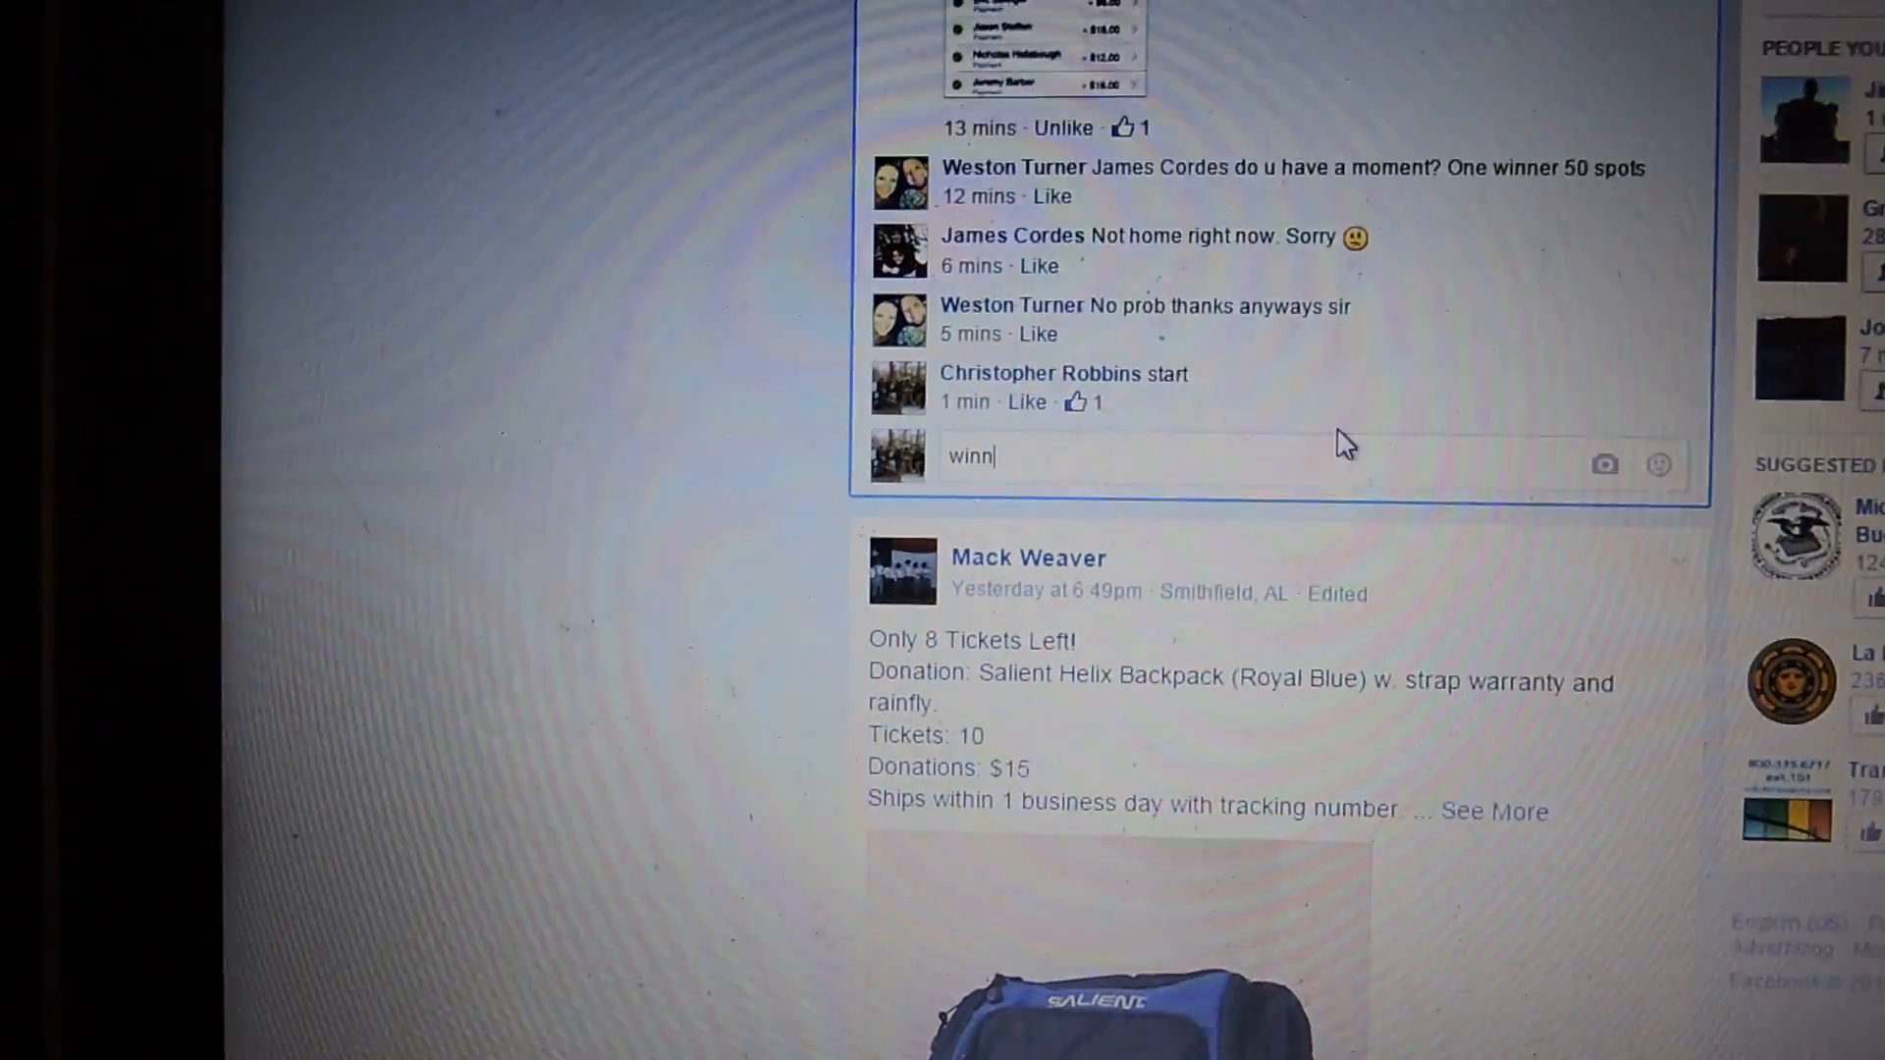
text(er picked)
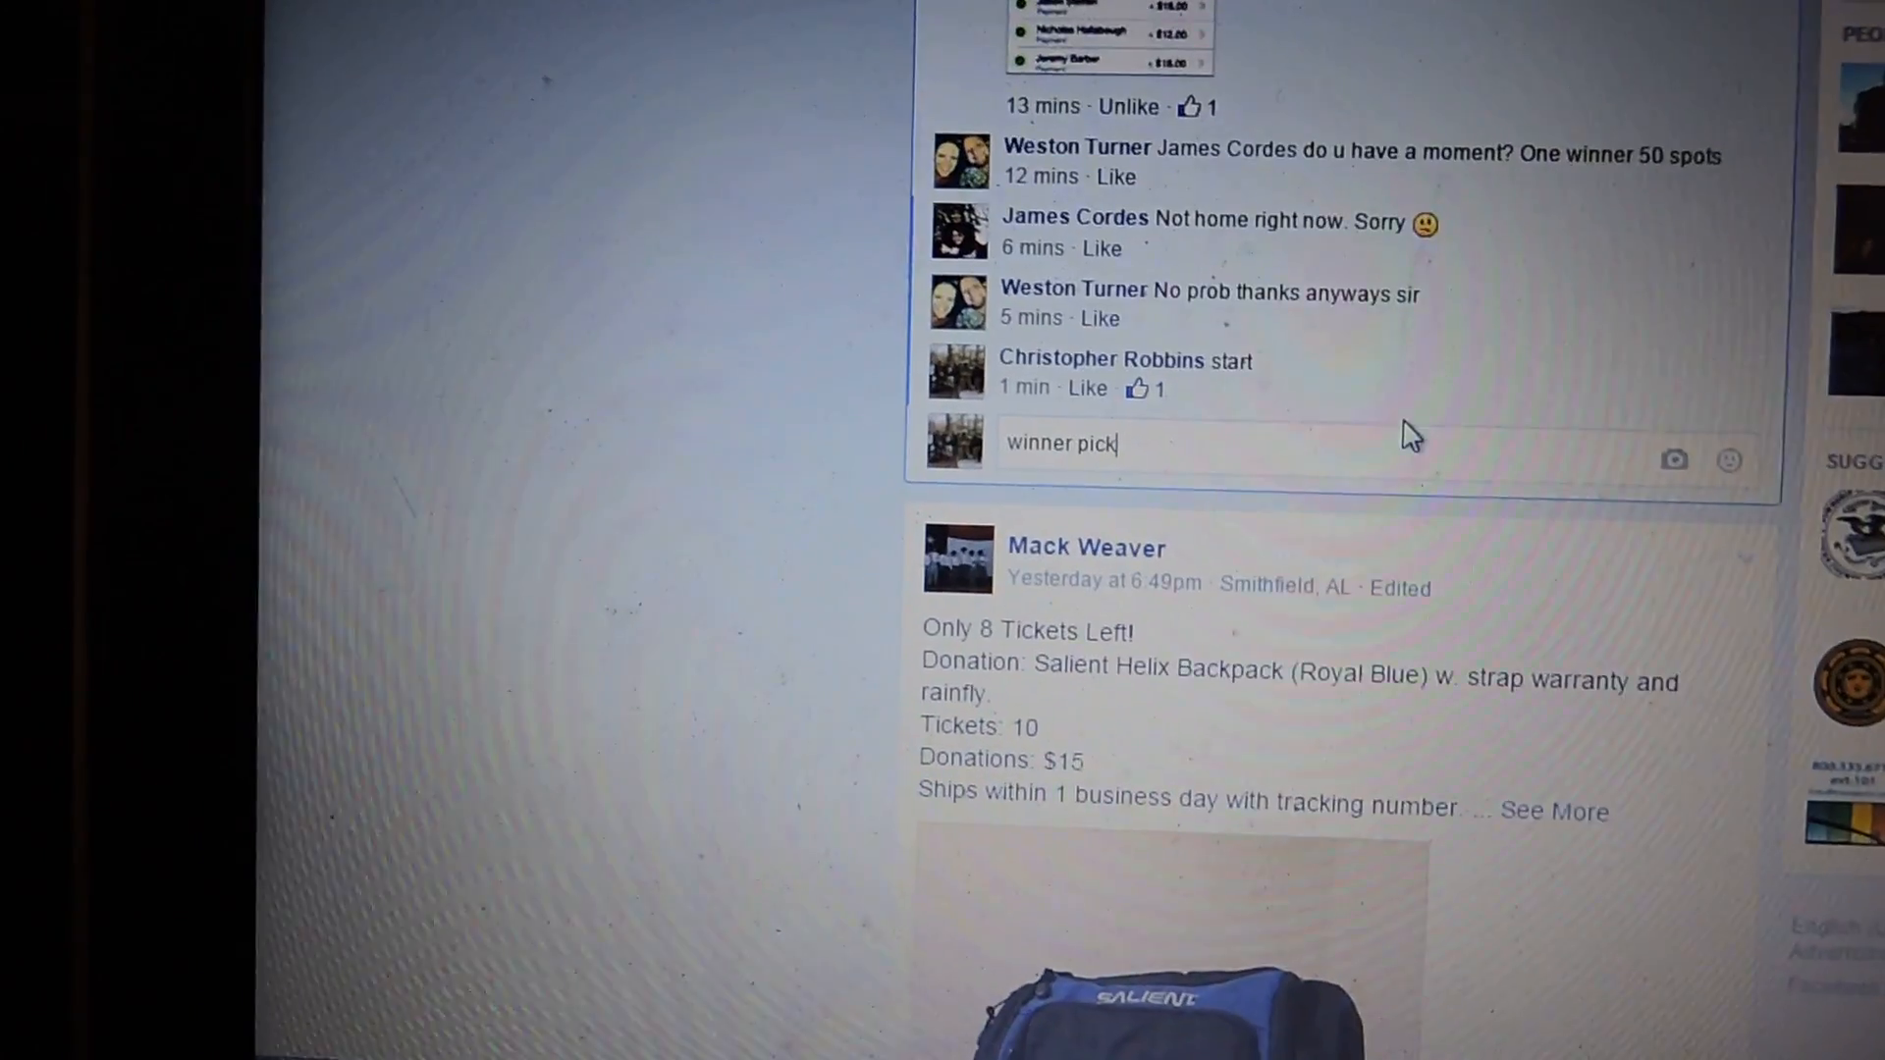
key(Return)
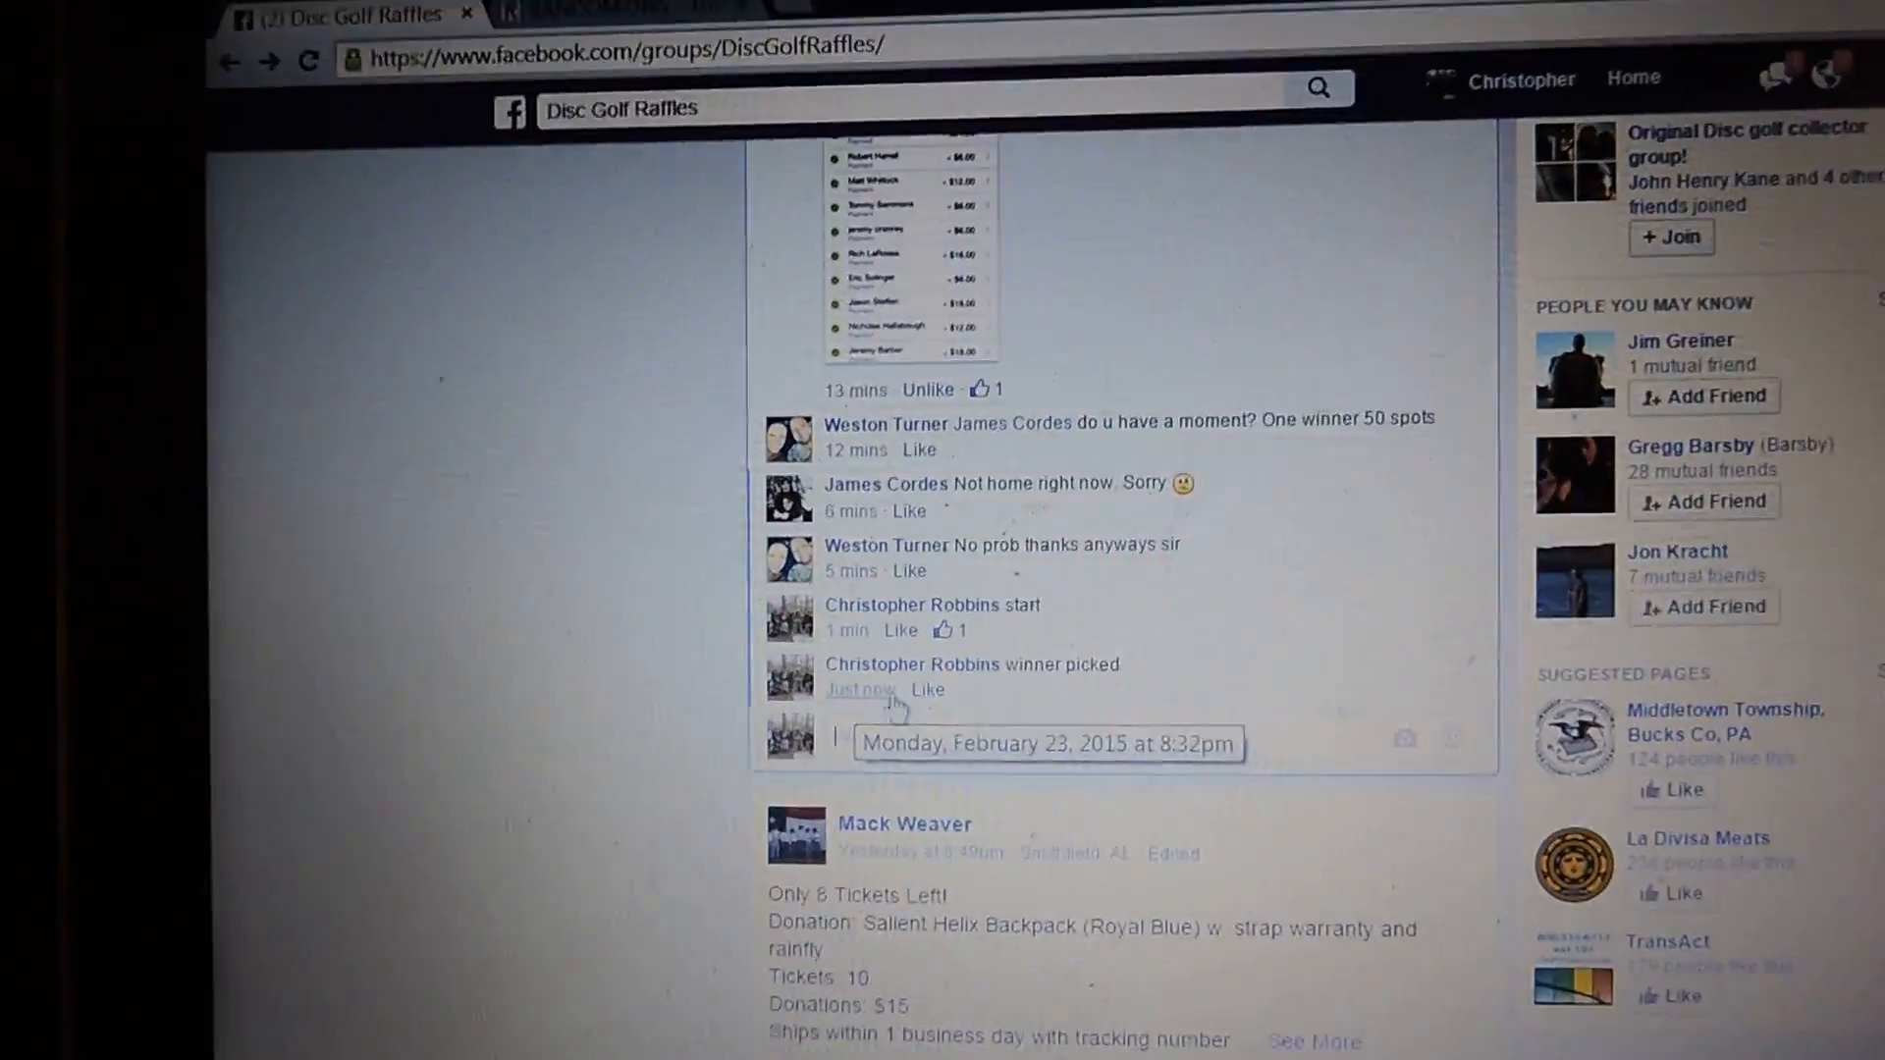
scroll(964, 660, up, 10)
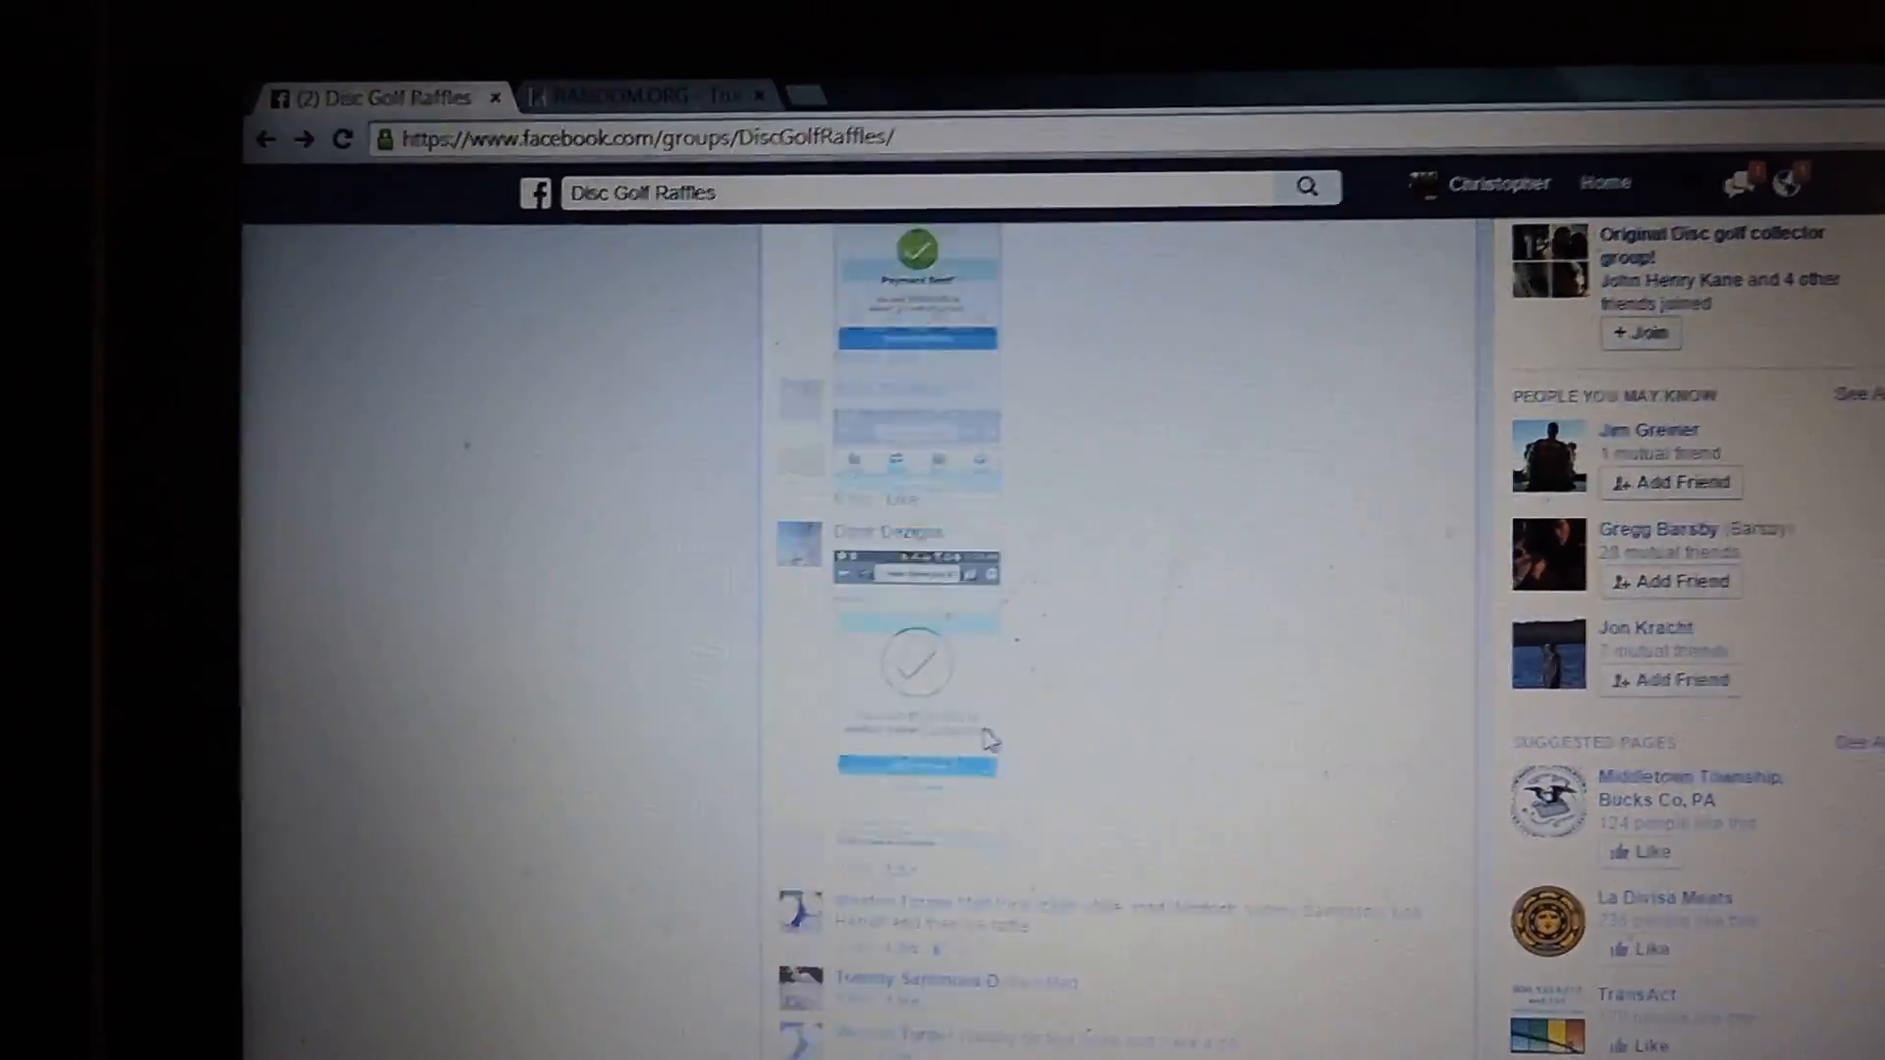
scroll(983, 740, up, 5)
scroll(984, 740, up, 5)
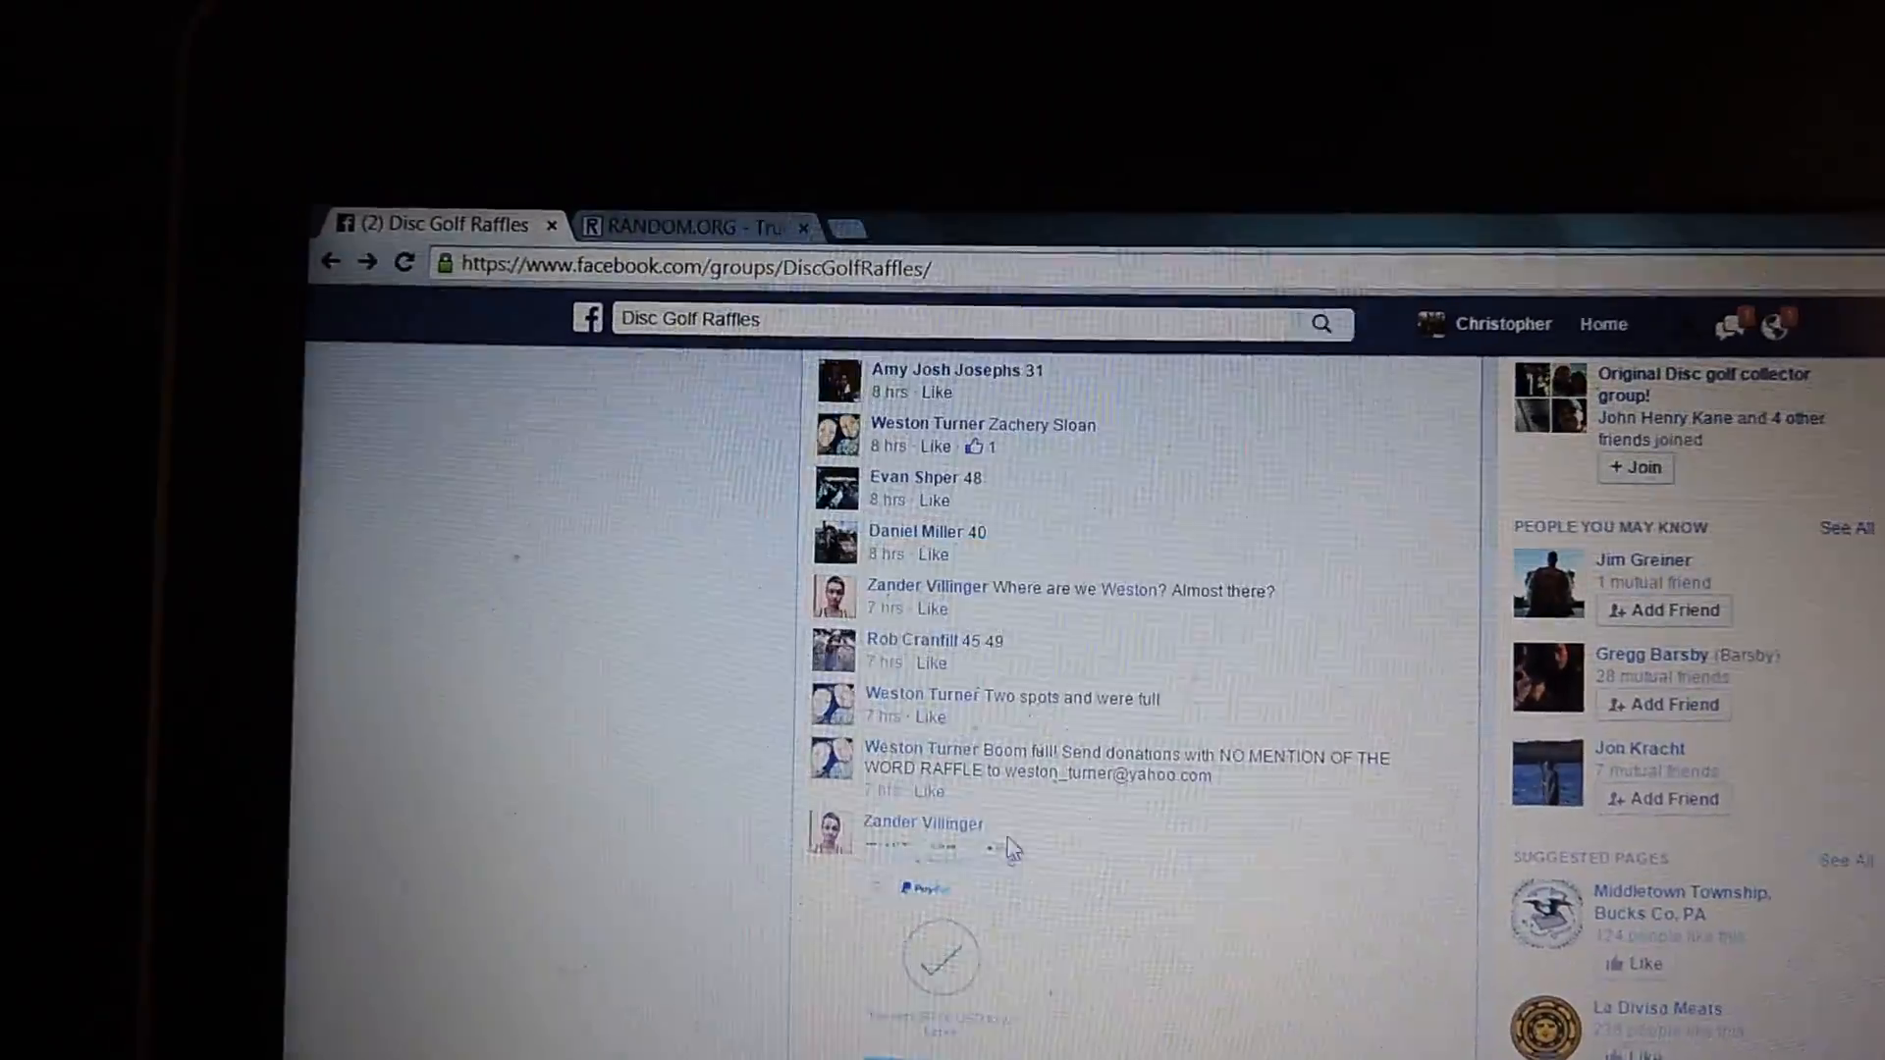
scroll(1044, 863, up, 5)
scroll(1003, 826, down, 2)
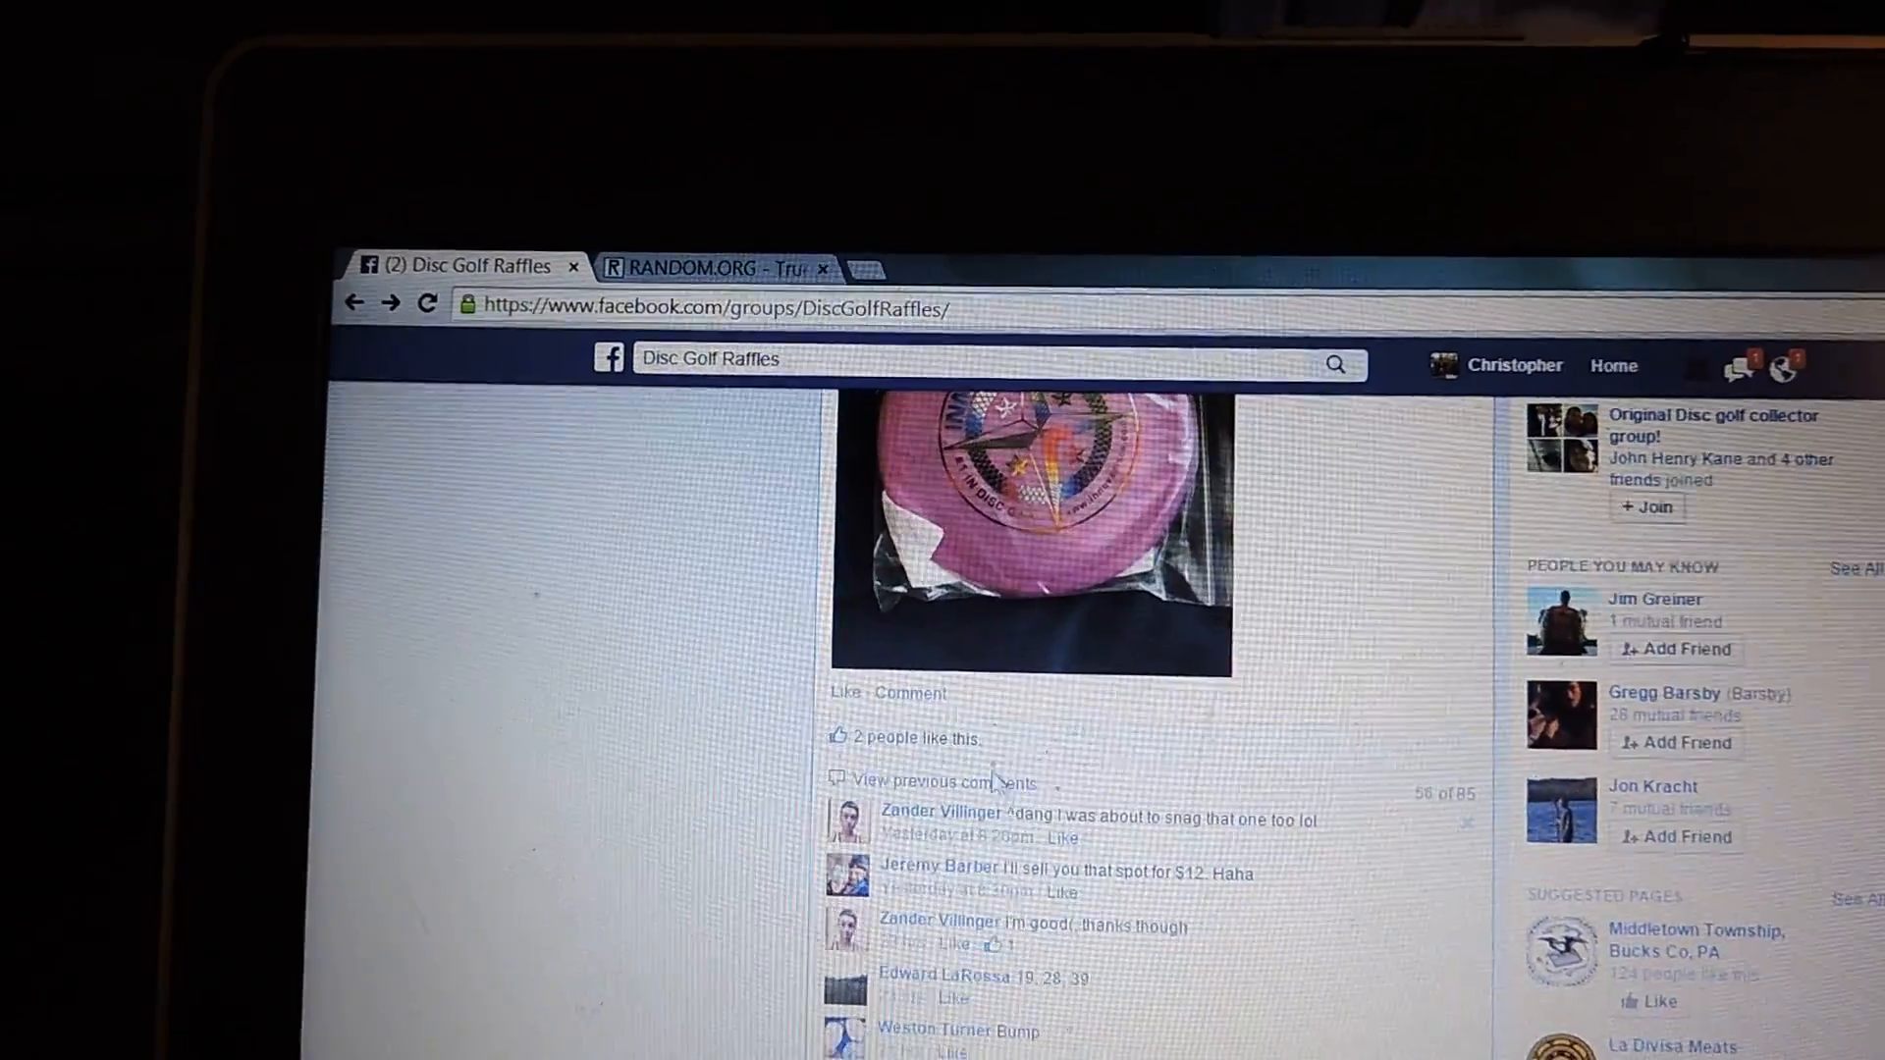
click(983, 780)
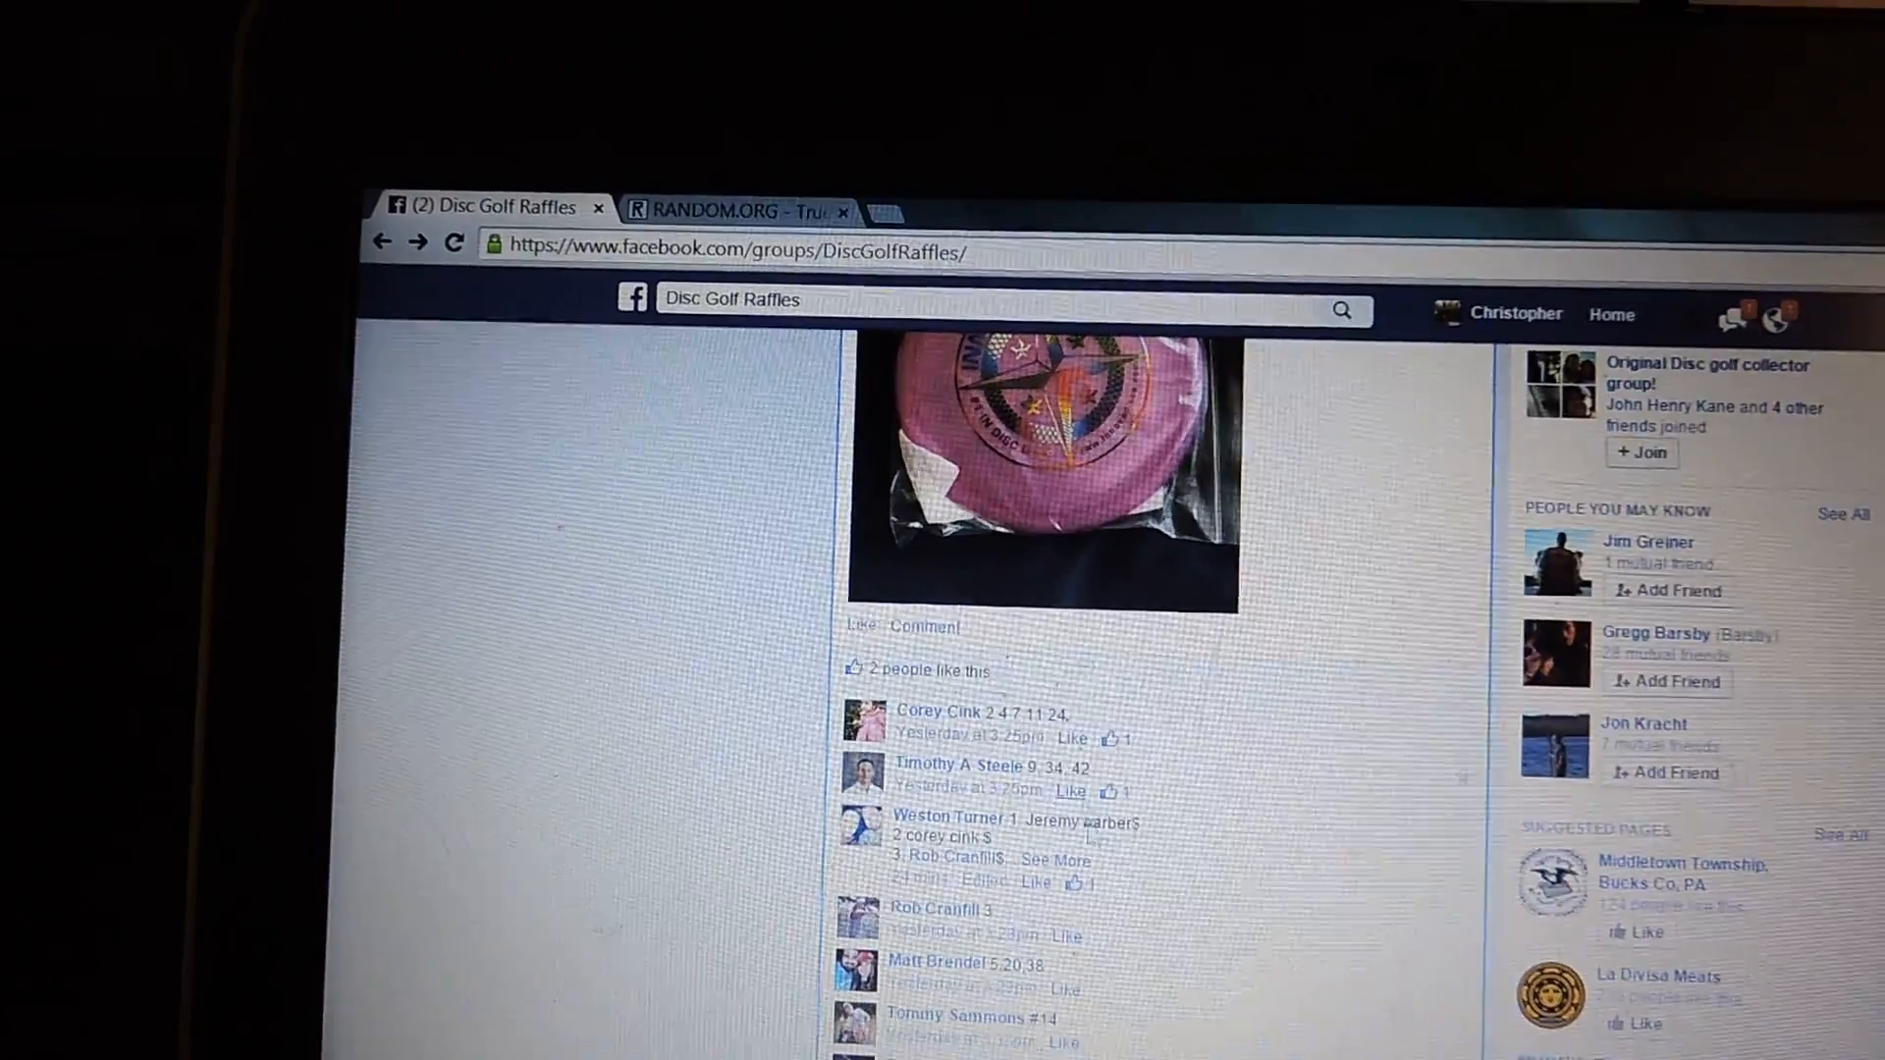
click(1068, 862)
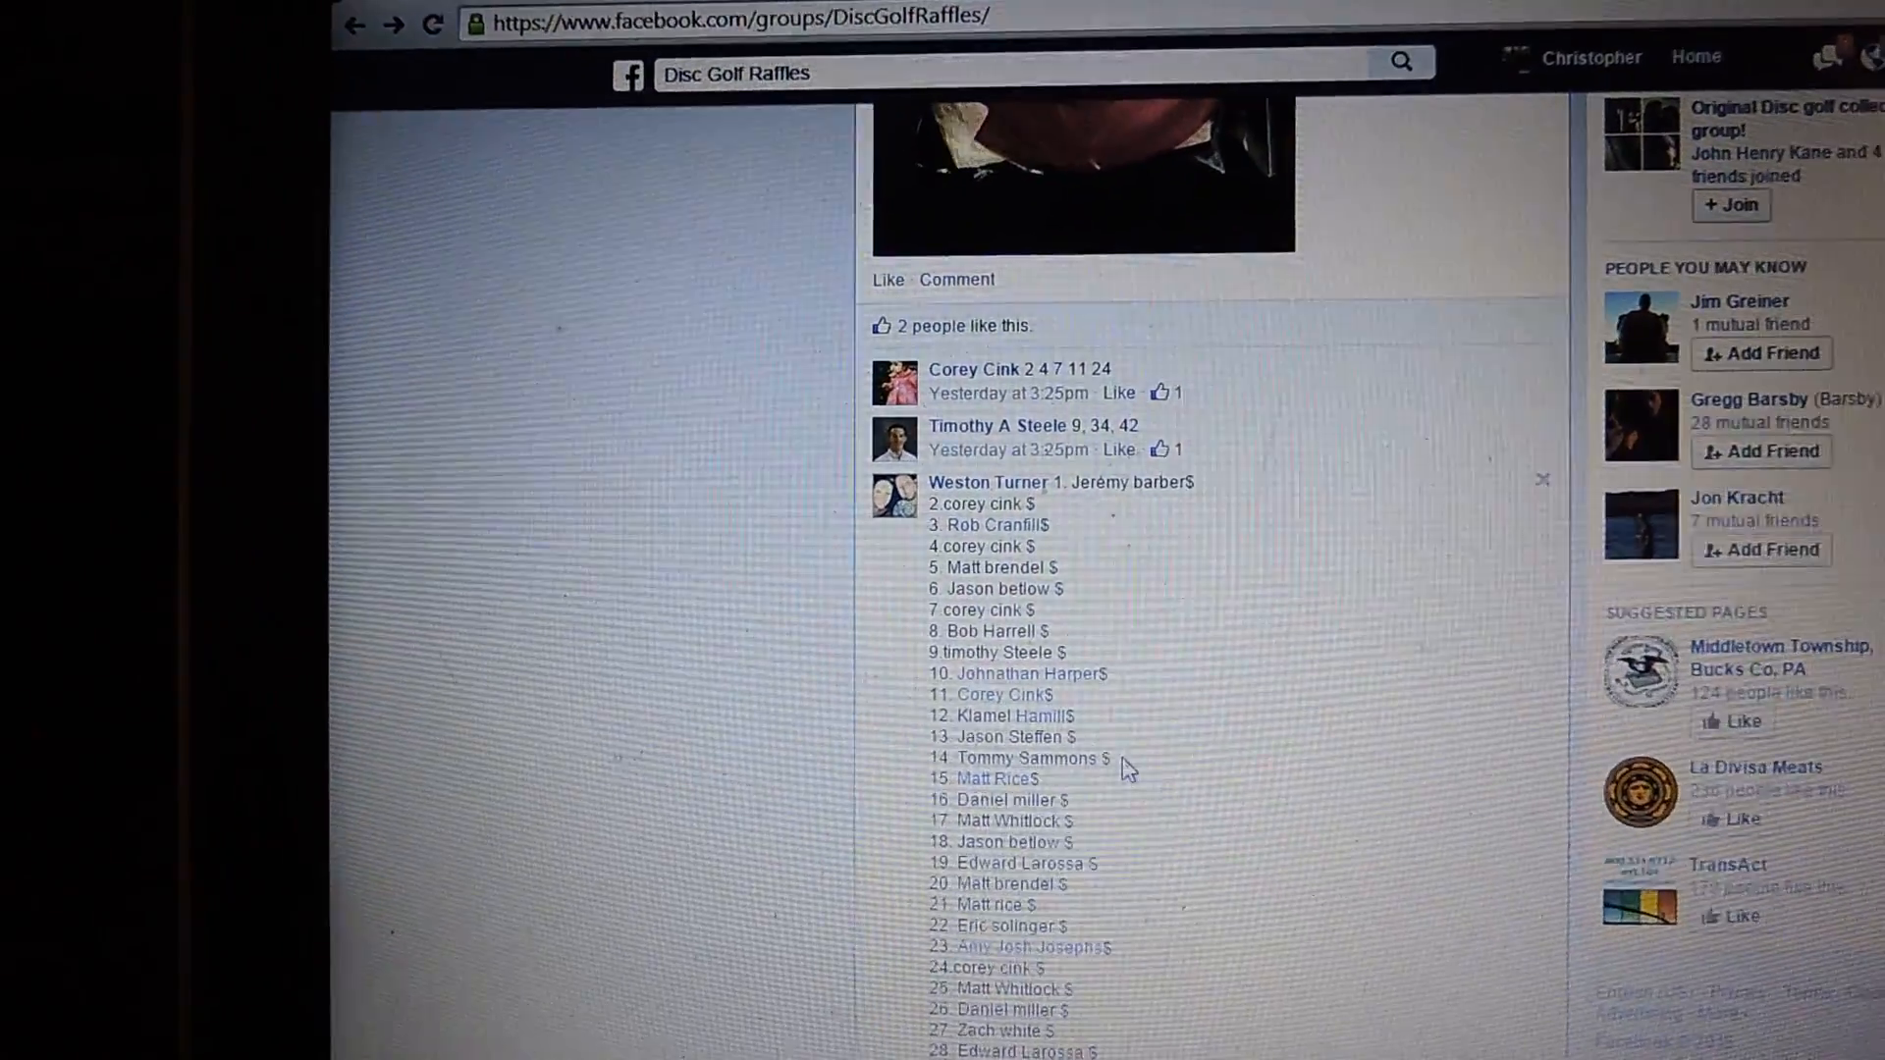
drag(1132, 791, 983, 790)
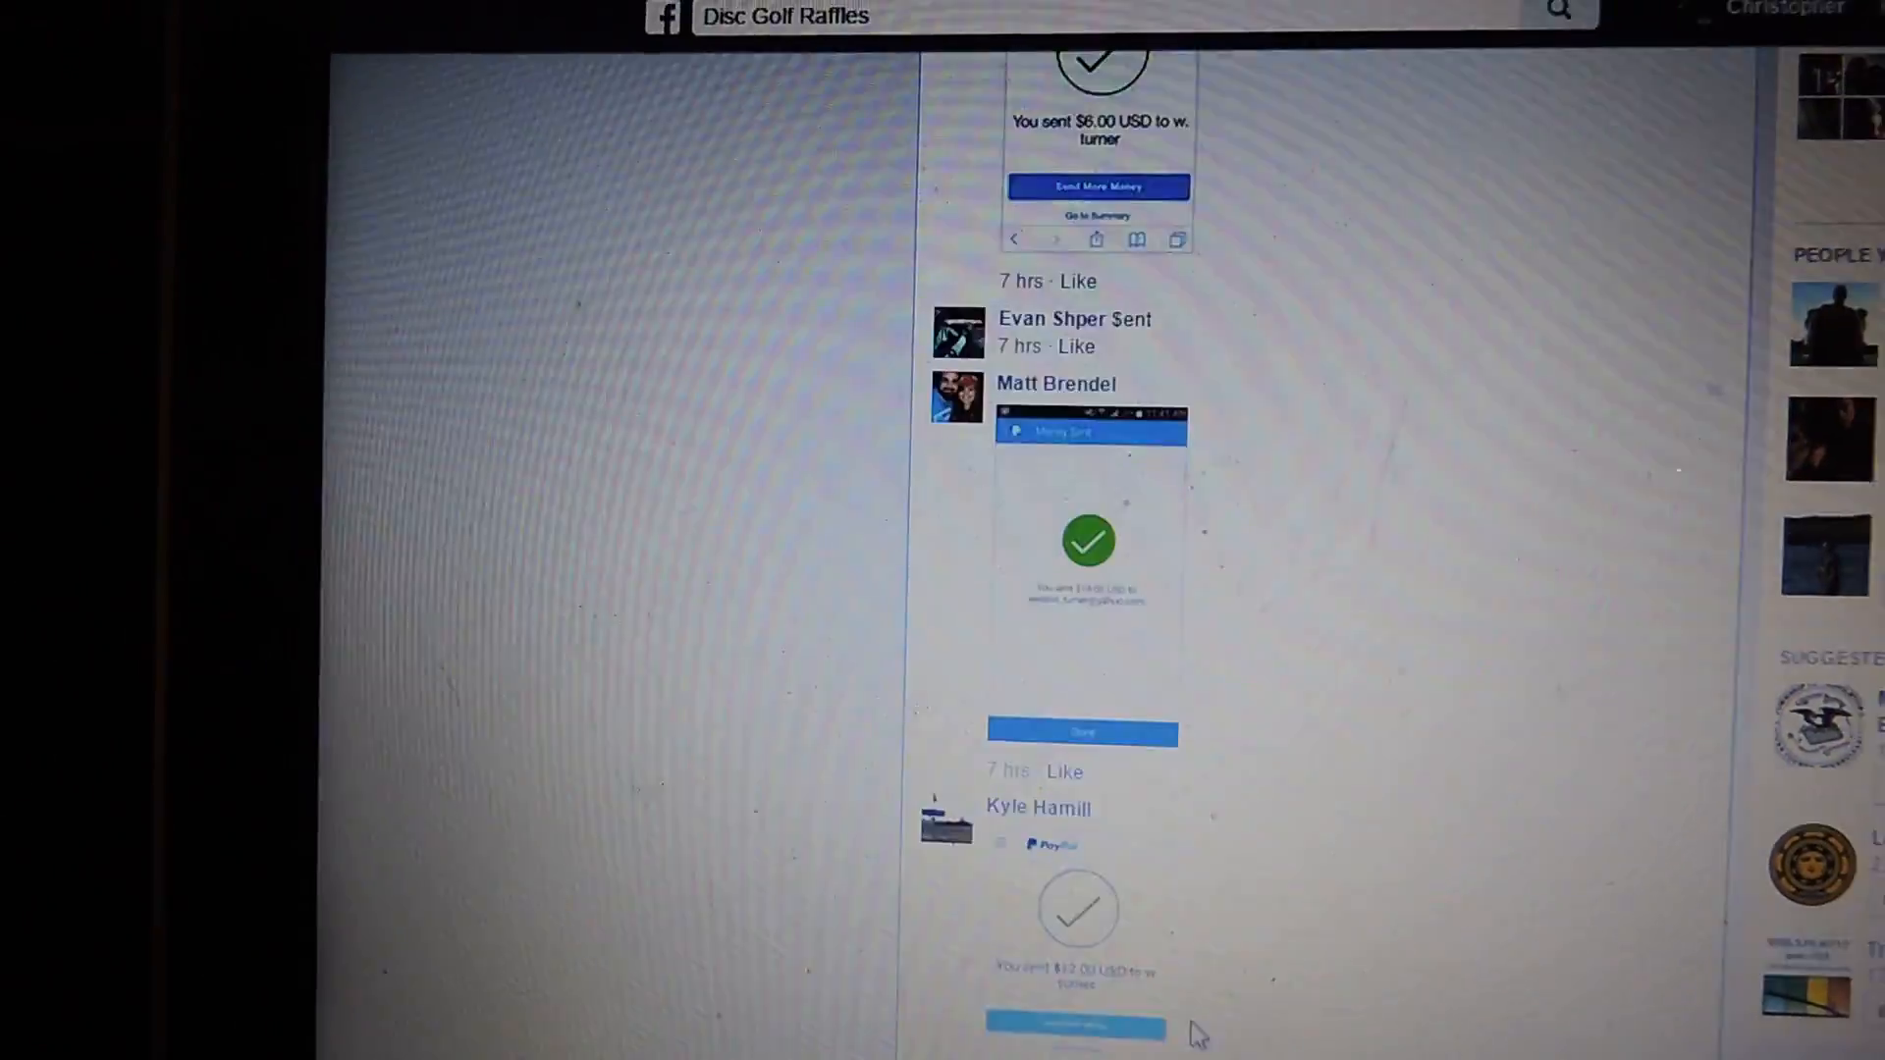
scroll(1090, 924, down, 8)
scroll(1090, 924, down, 5)
scroll(1089, 923, down, 8)
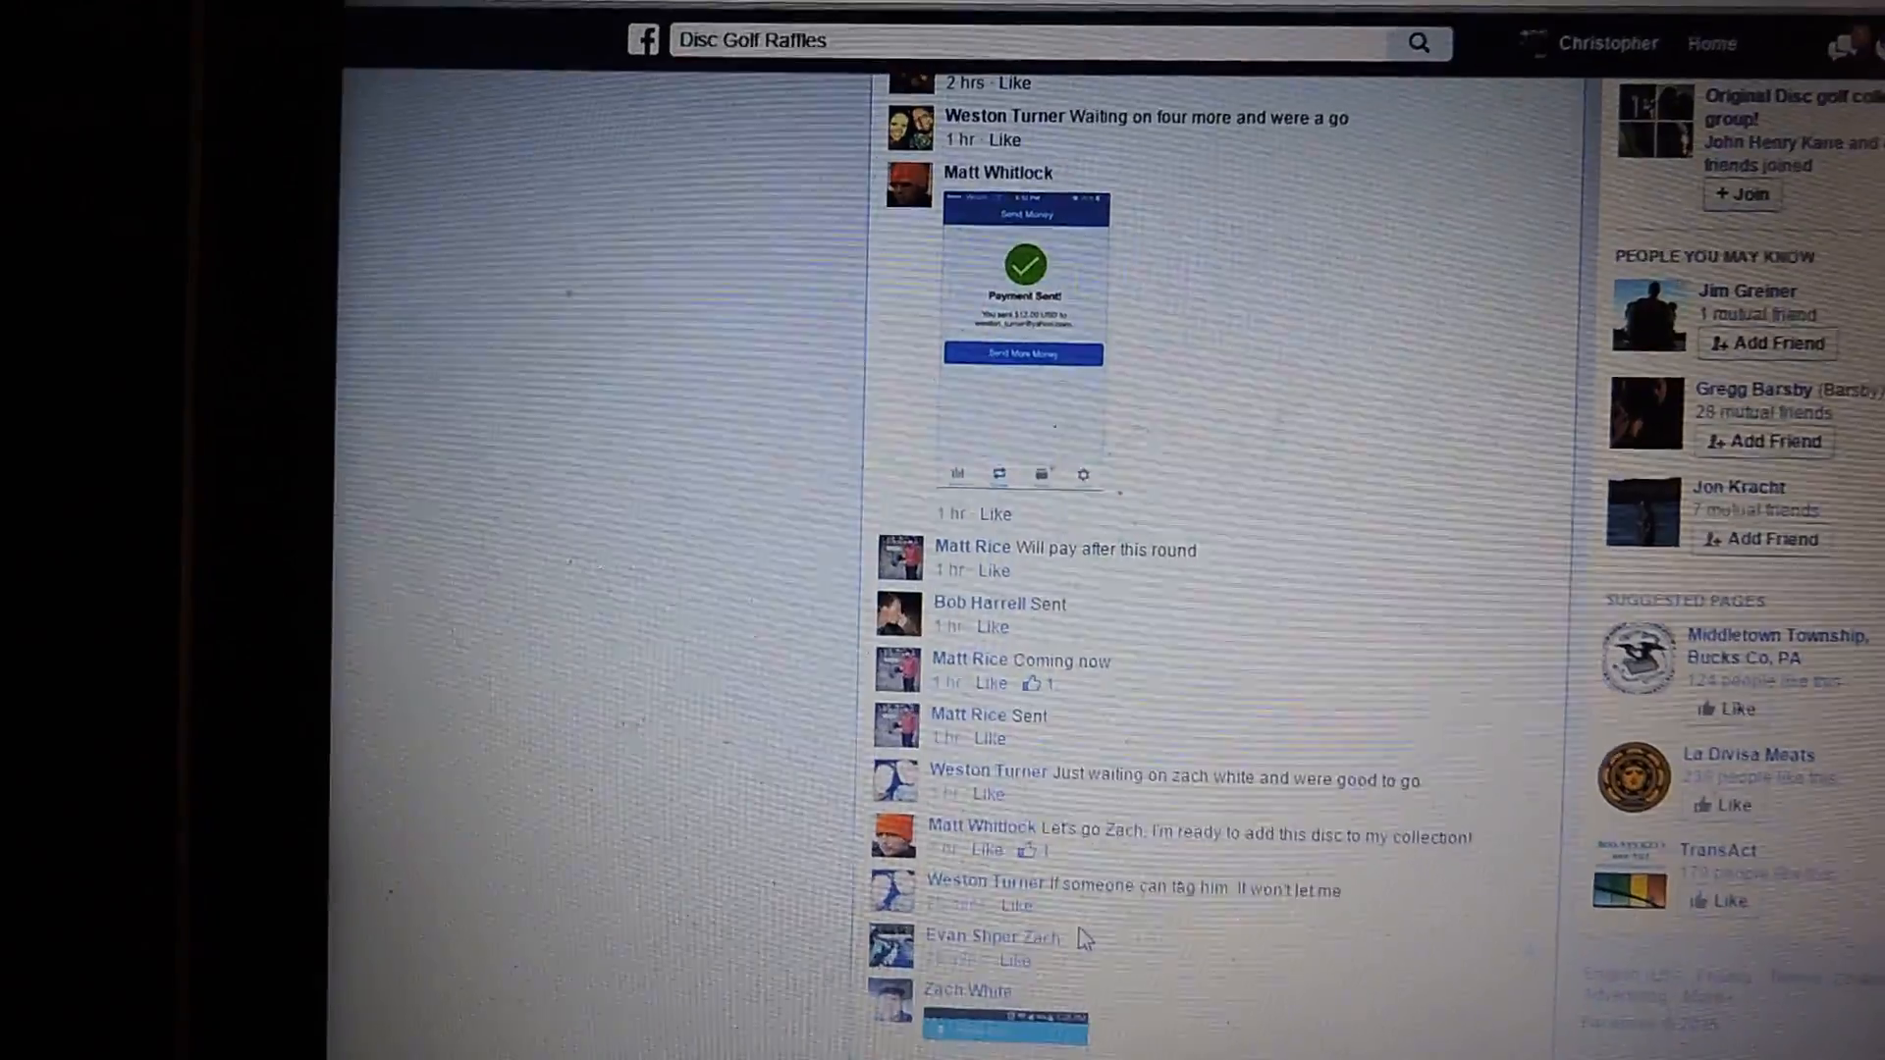
scroll(1091, 923, down, 8)
scroll(1061, 943, down, 8)
scroll(1039, 965, down, 6)
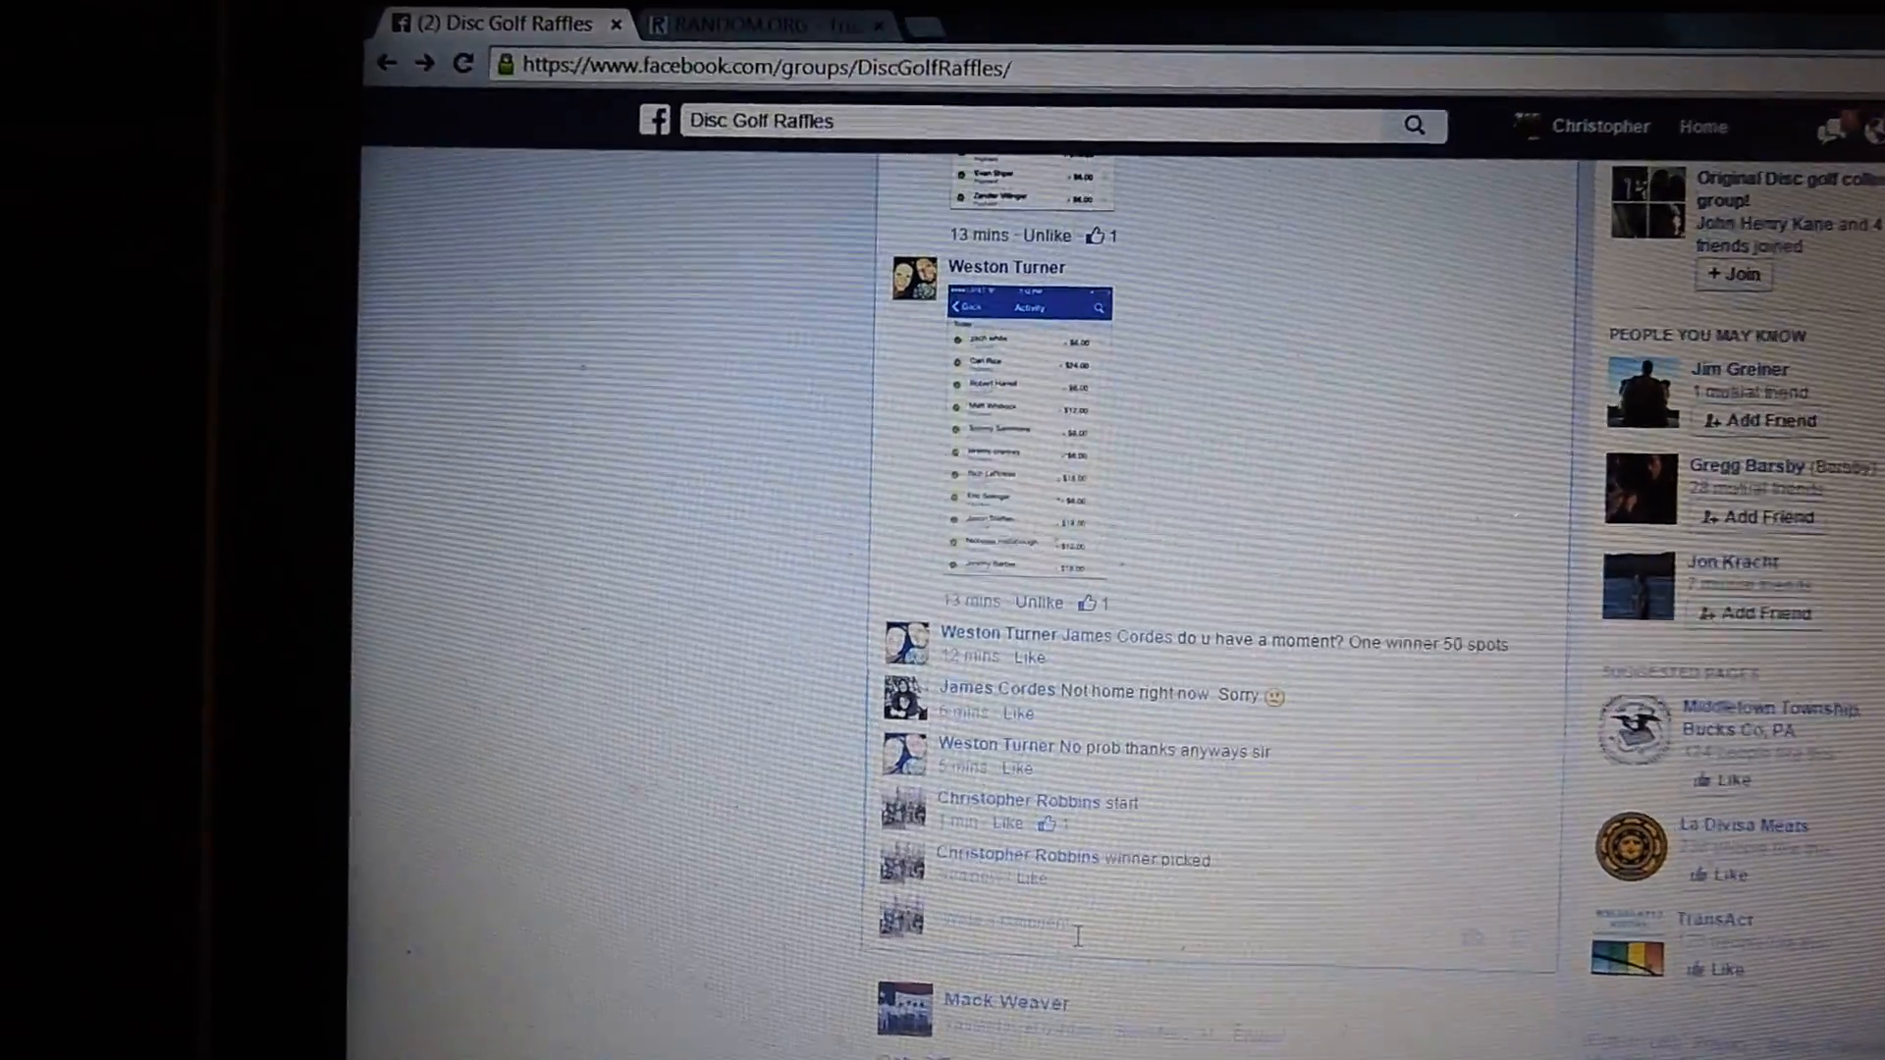
text(enb)
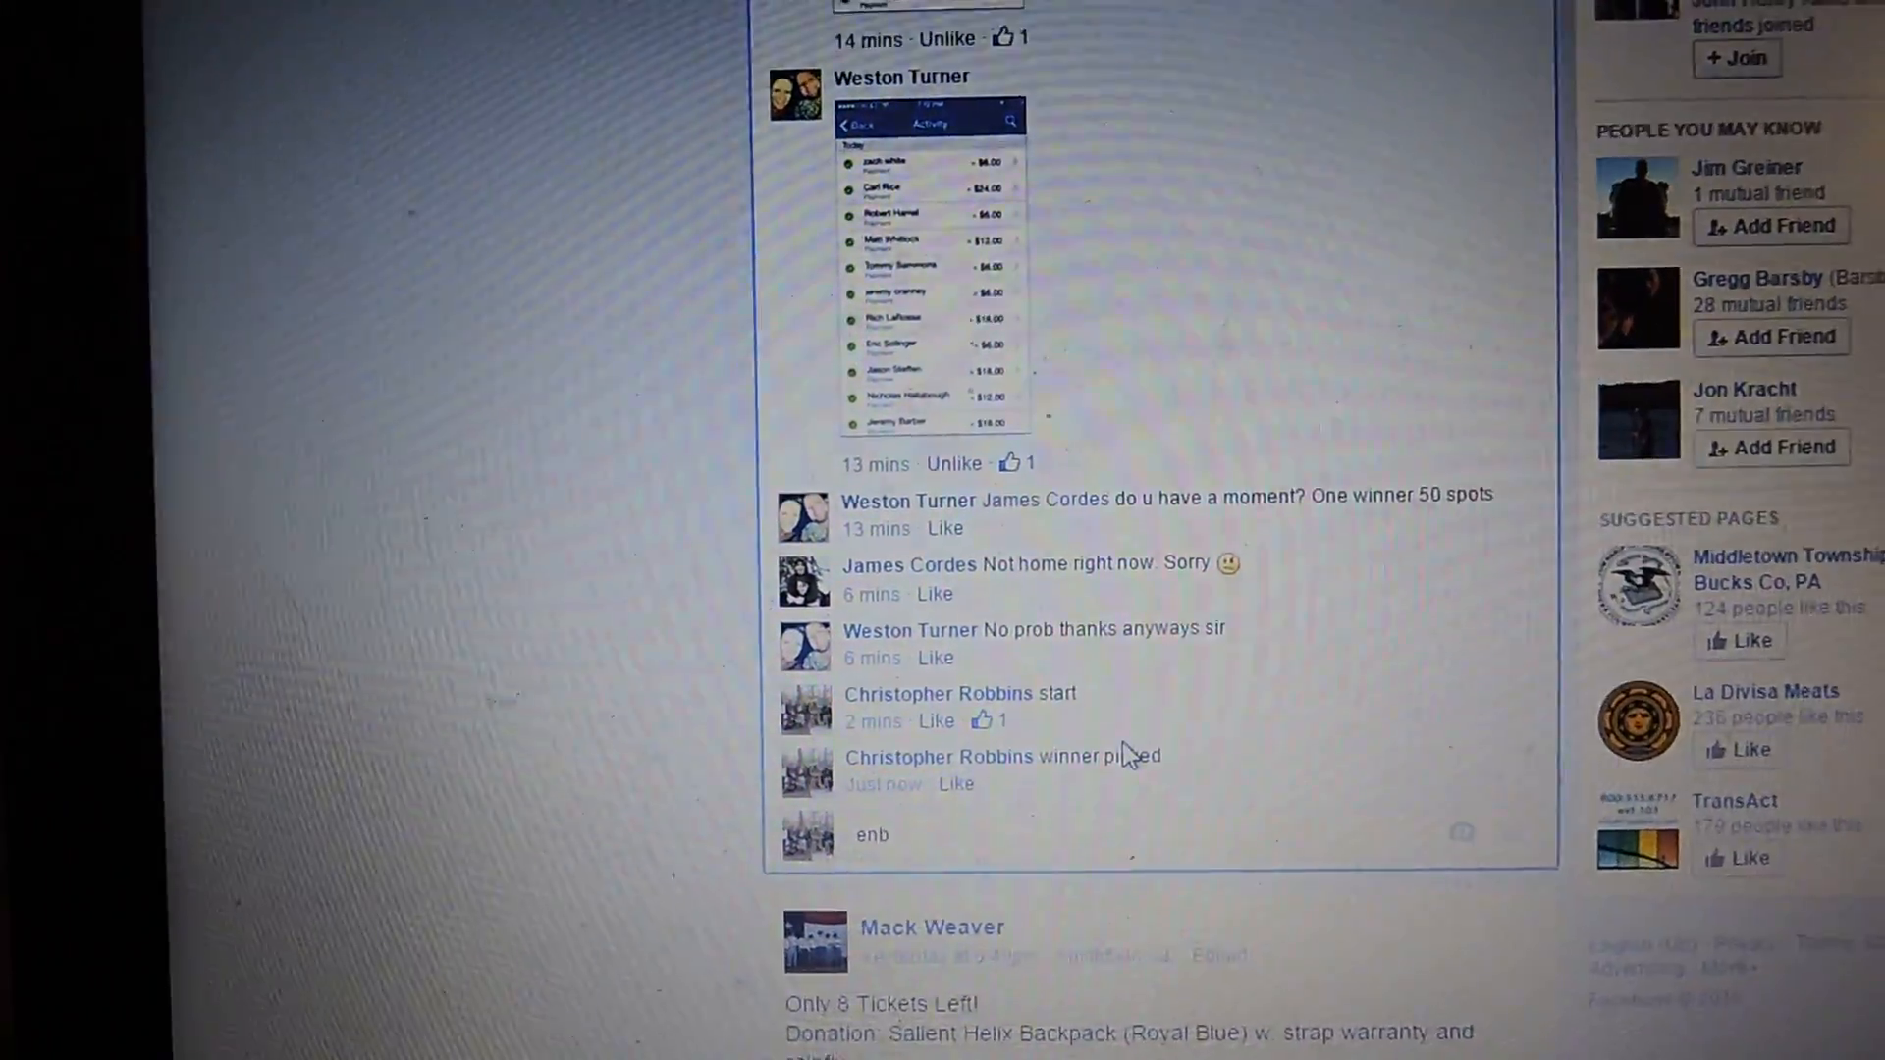
Step: Post the comment 'ending' after fixing a typo, closing the raffle thread
key(BackSpace)
text(di)
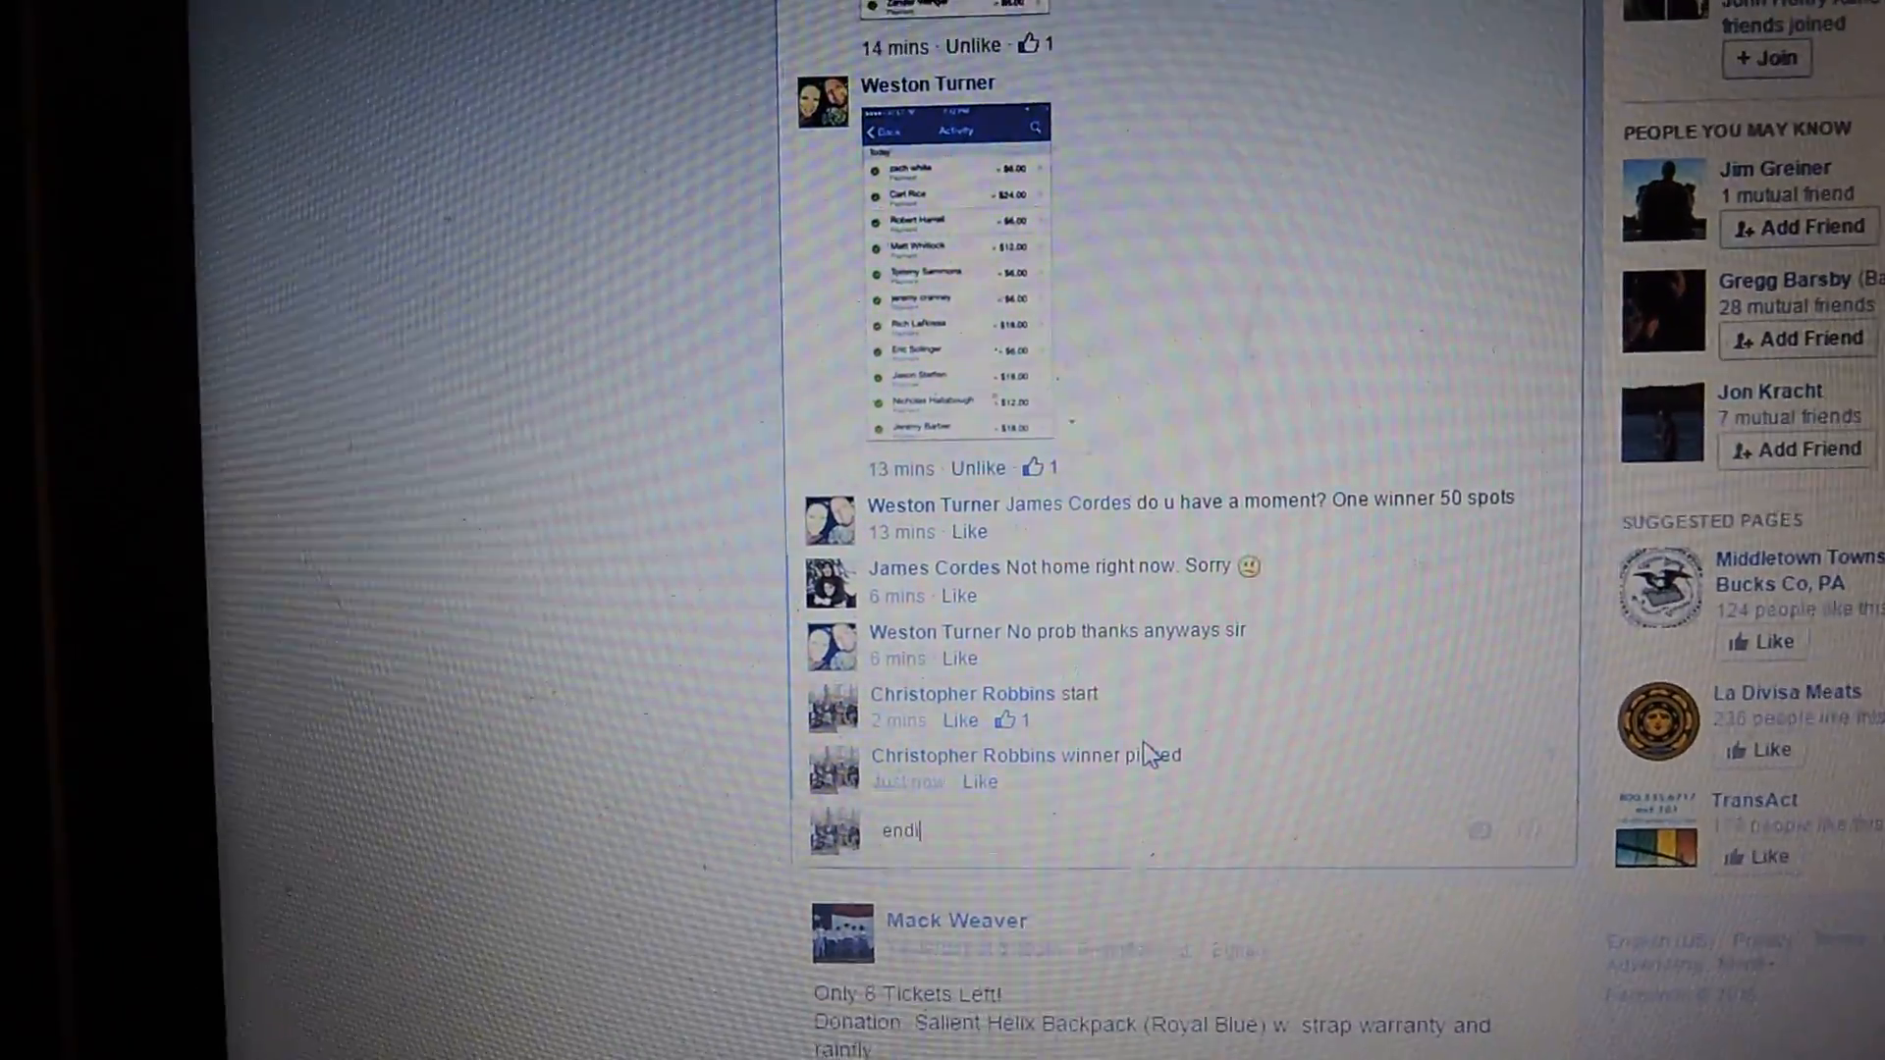
text(ng)
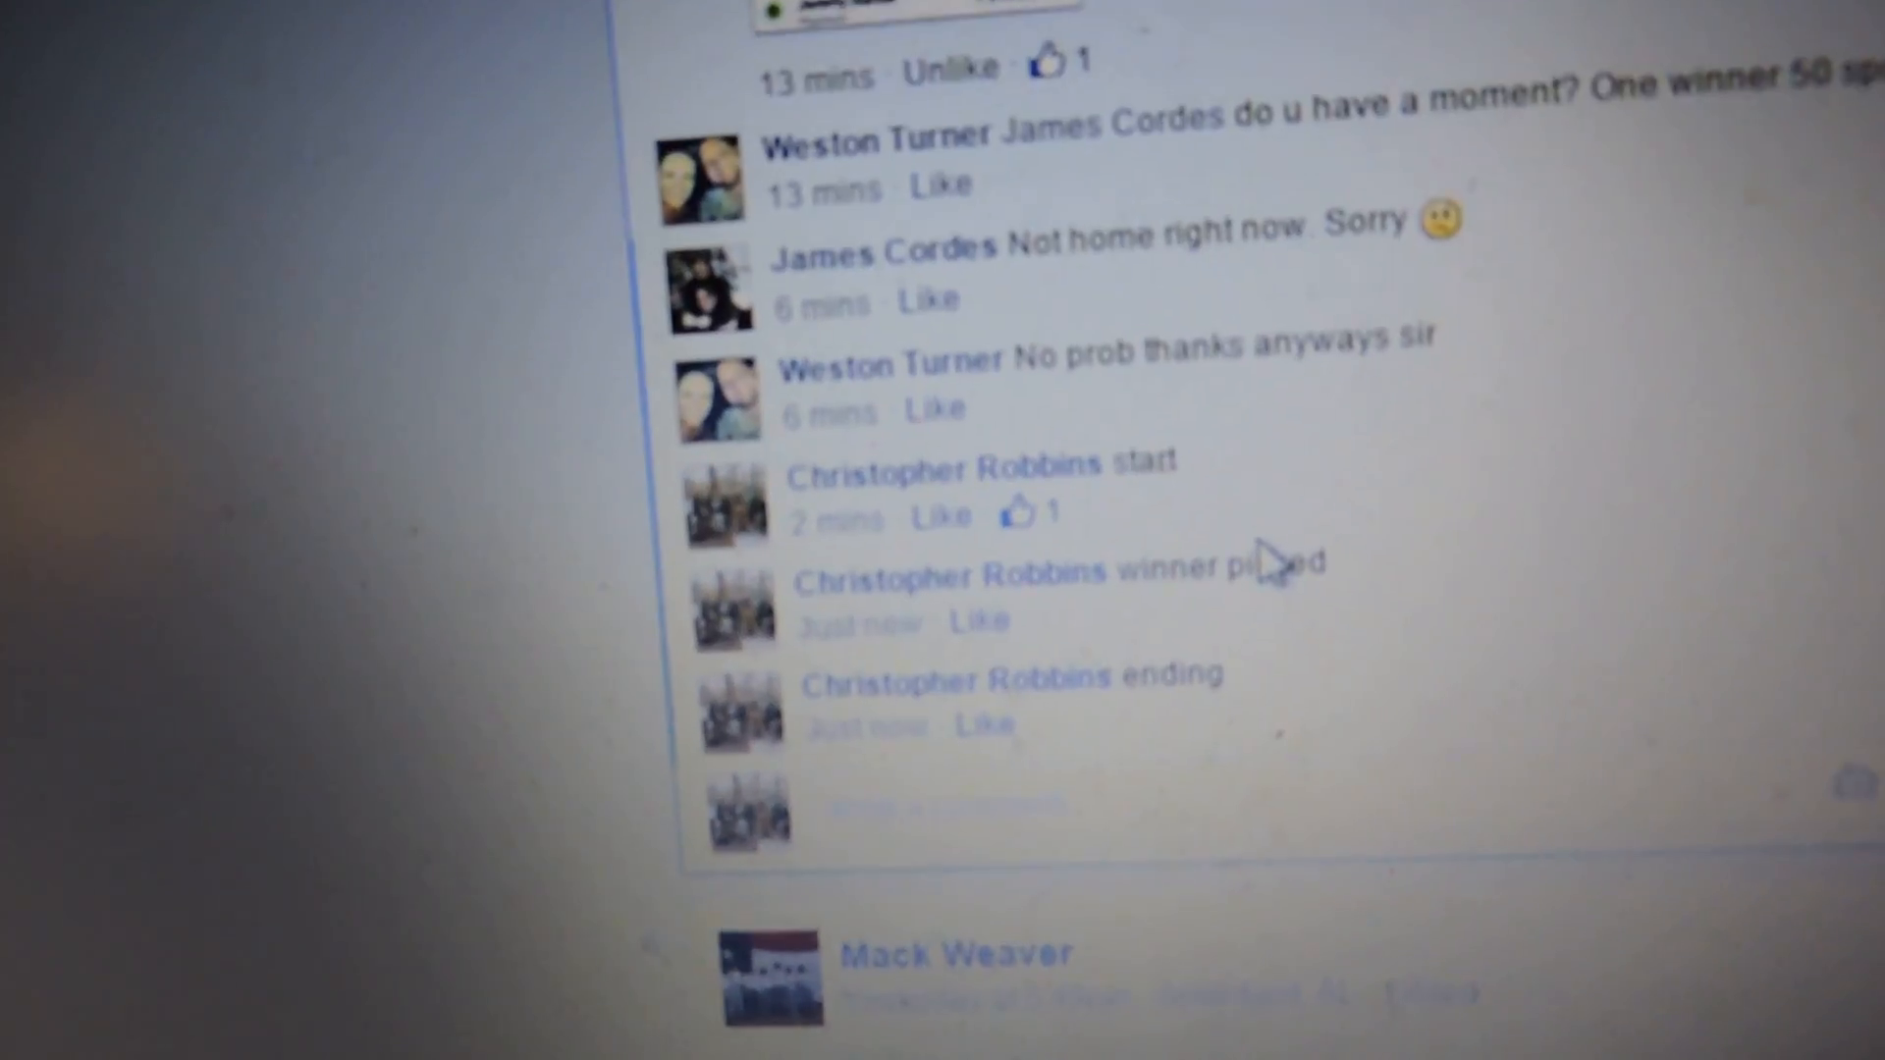